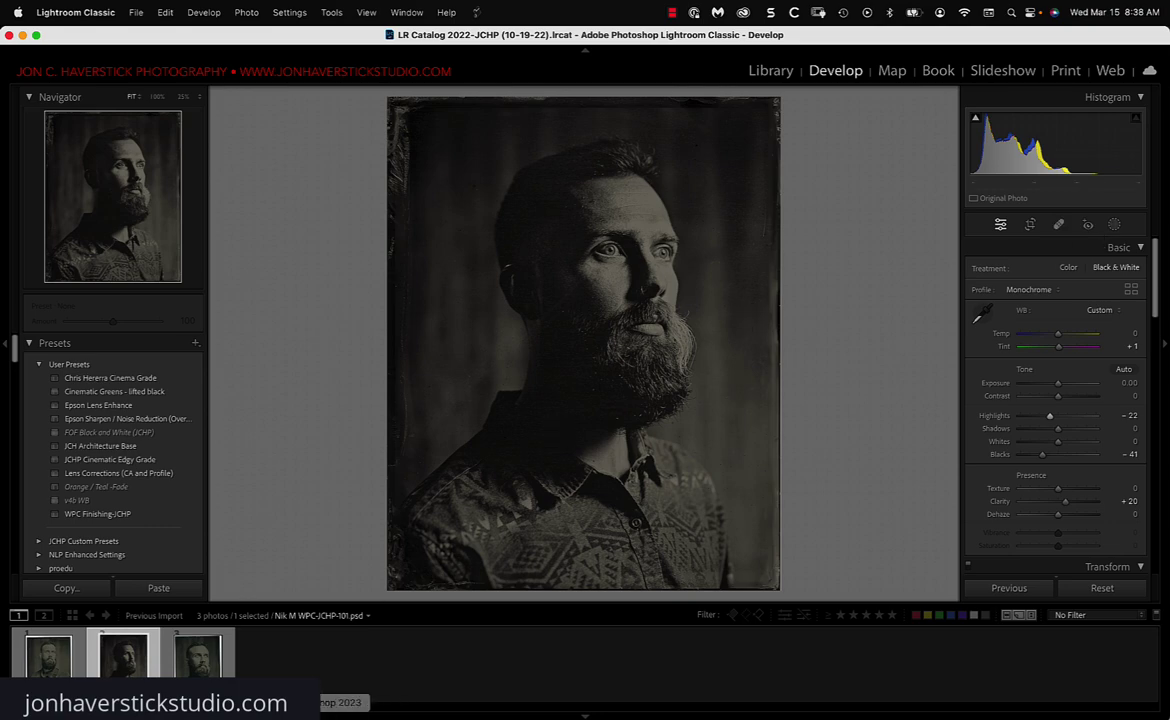
Switch to the tintype portrait, fit it on screen, then scroll over the face at 100% to check for dust.
click(341, 714)
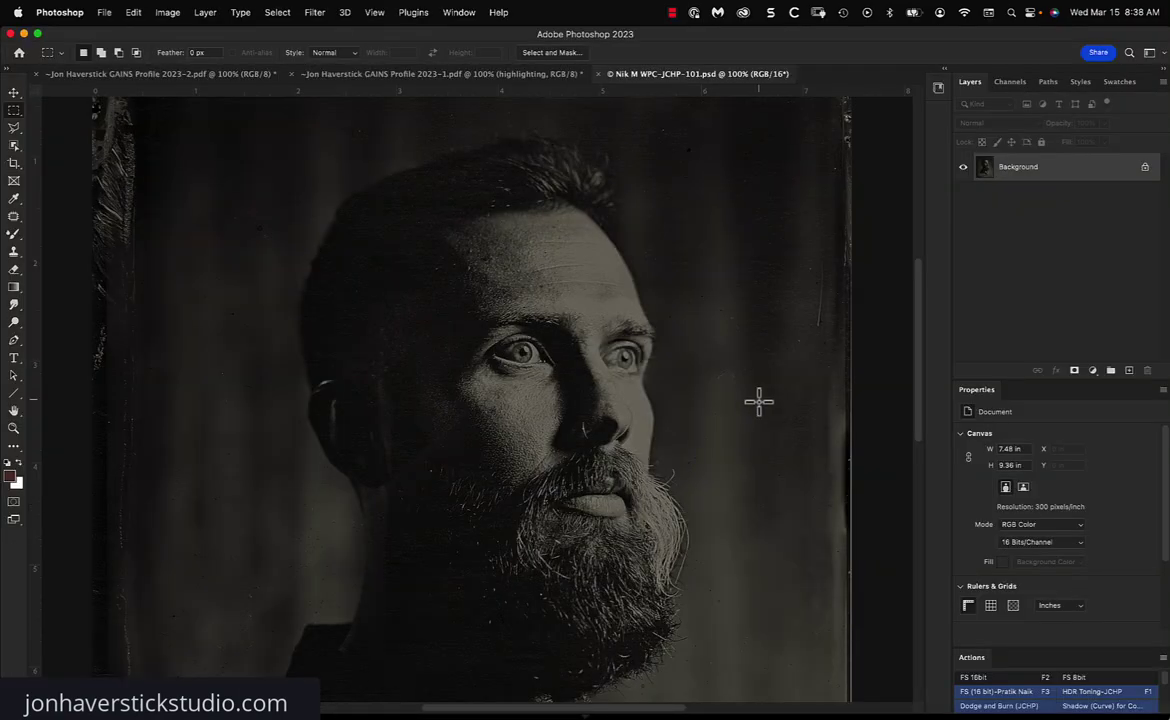
key(super+0)
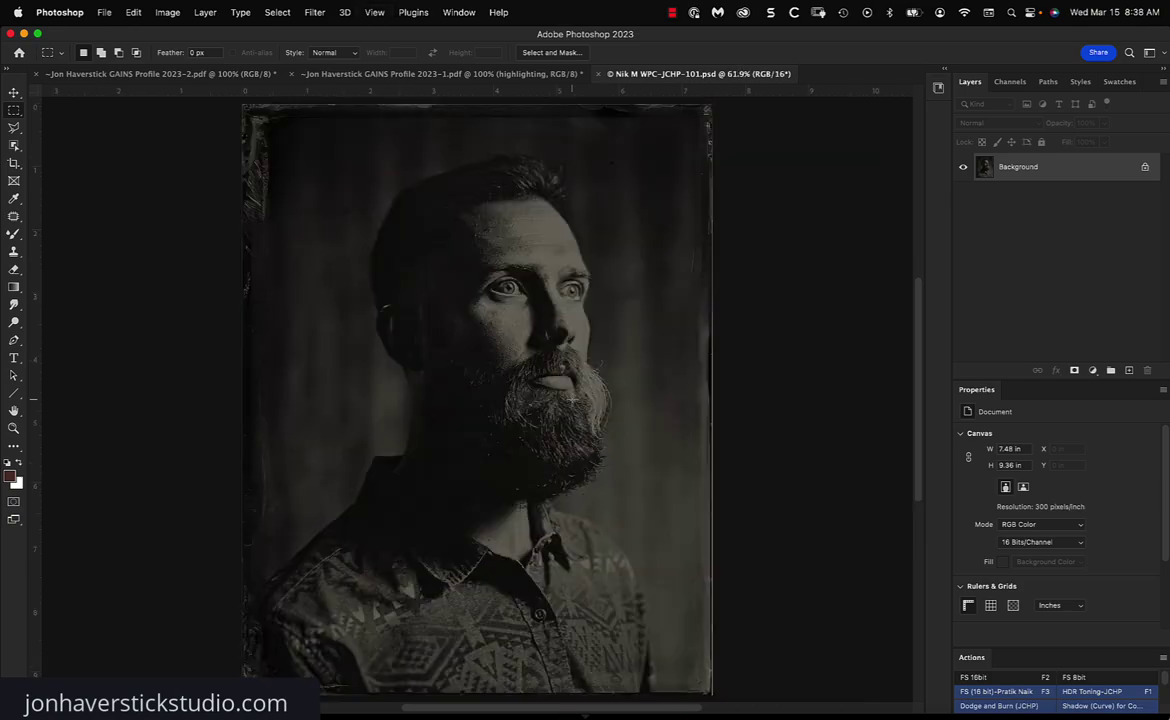
key(super+1)
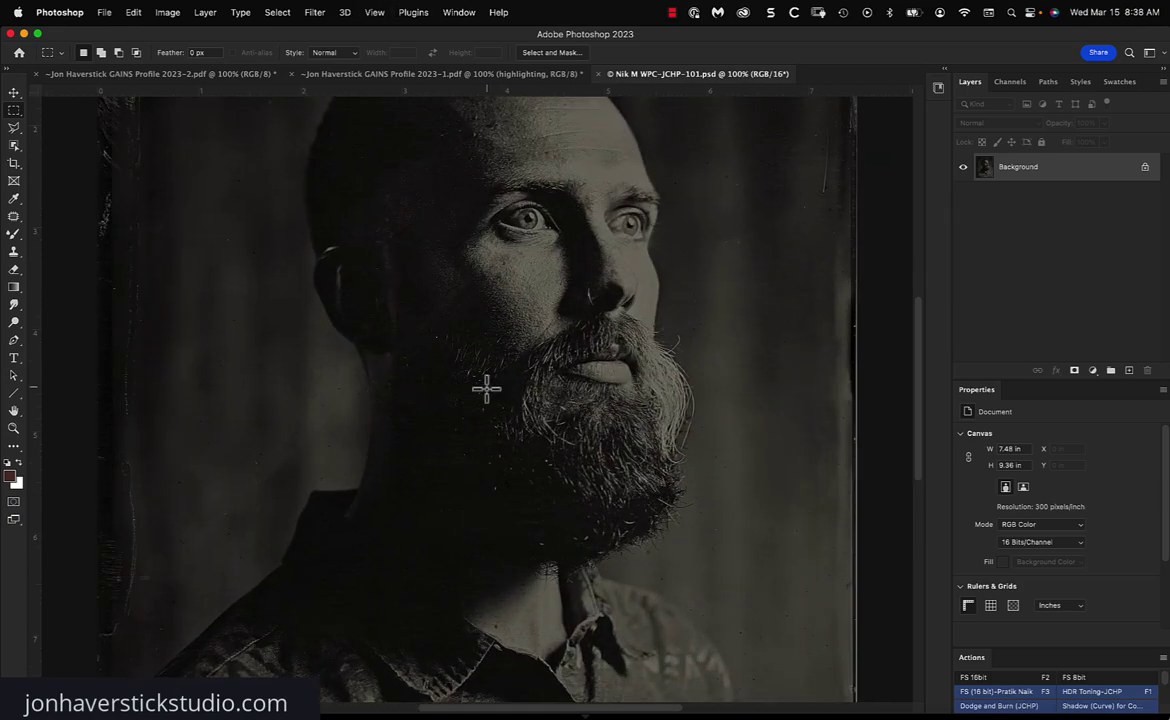
scroll(546, 342, up, 5)
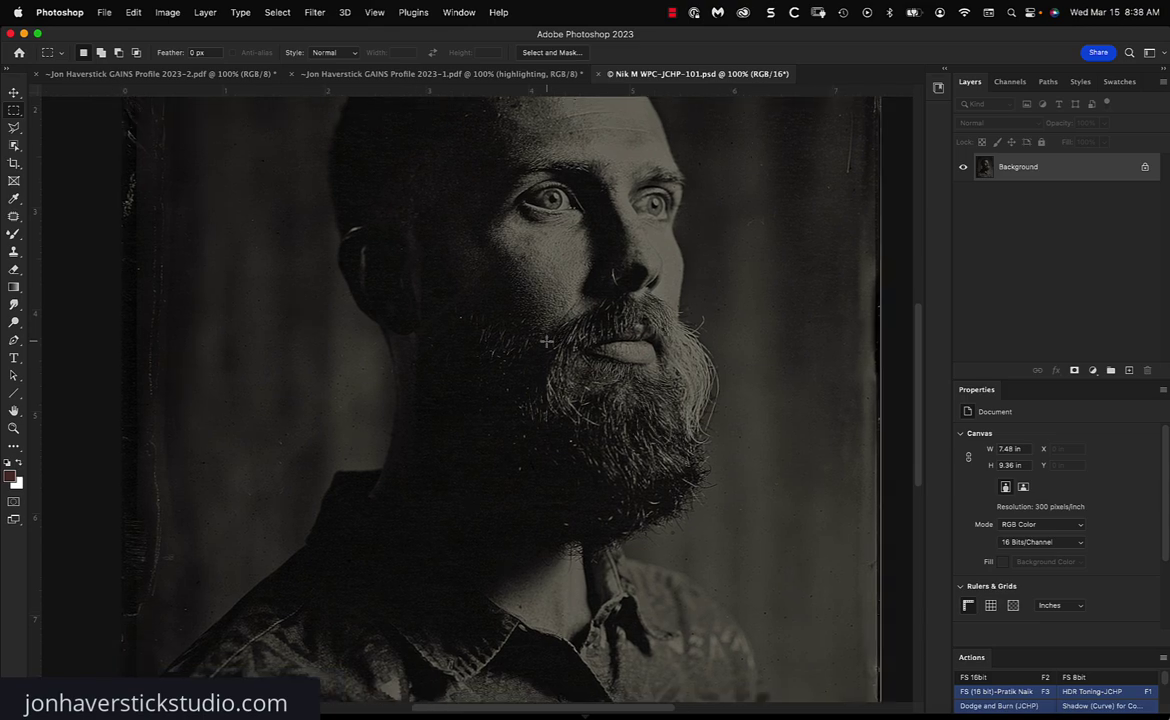
scroll(546, 342, down, 3)
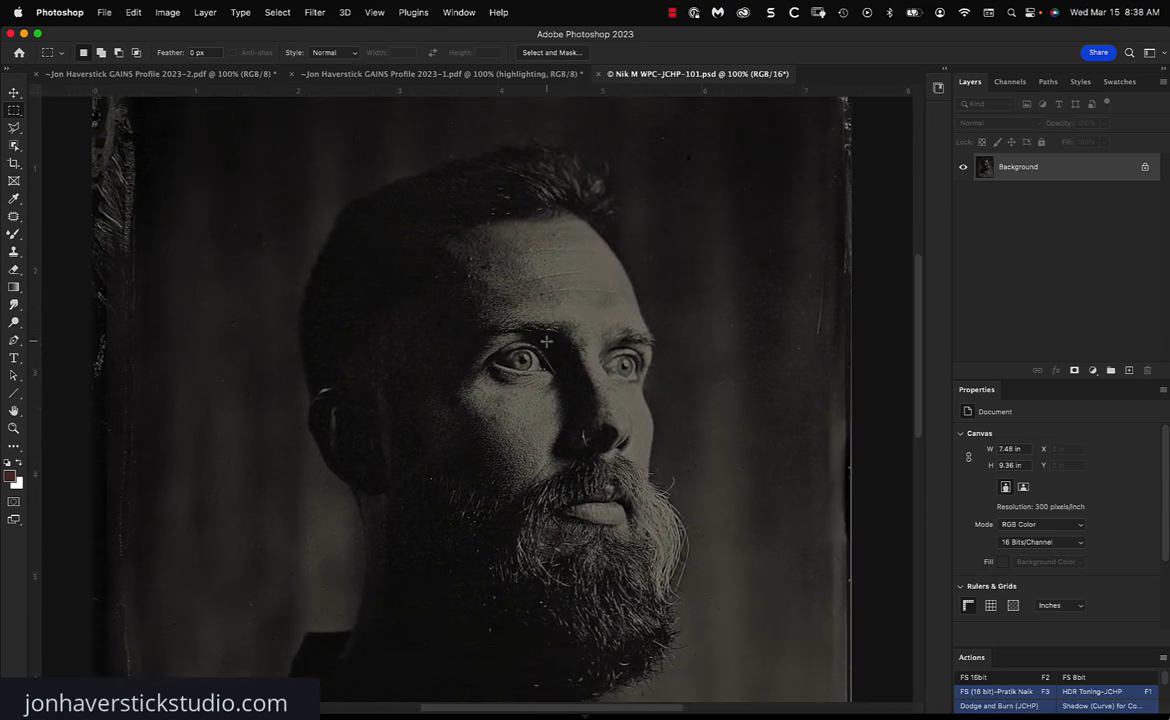
scroll(546, 342, down, 1)
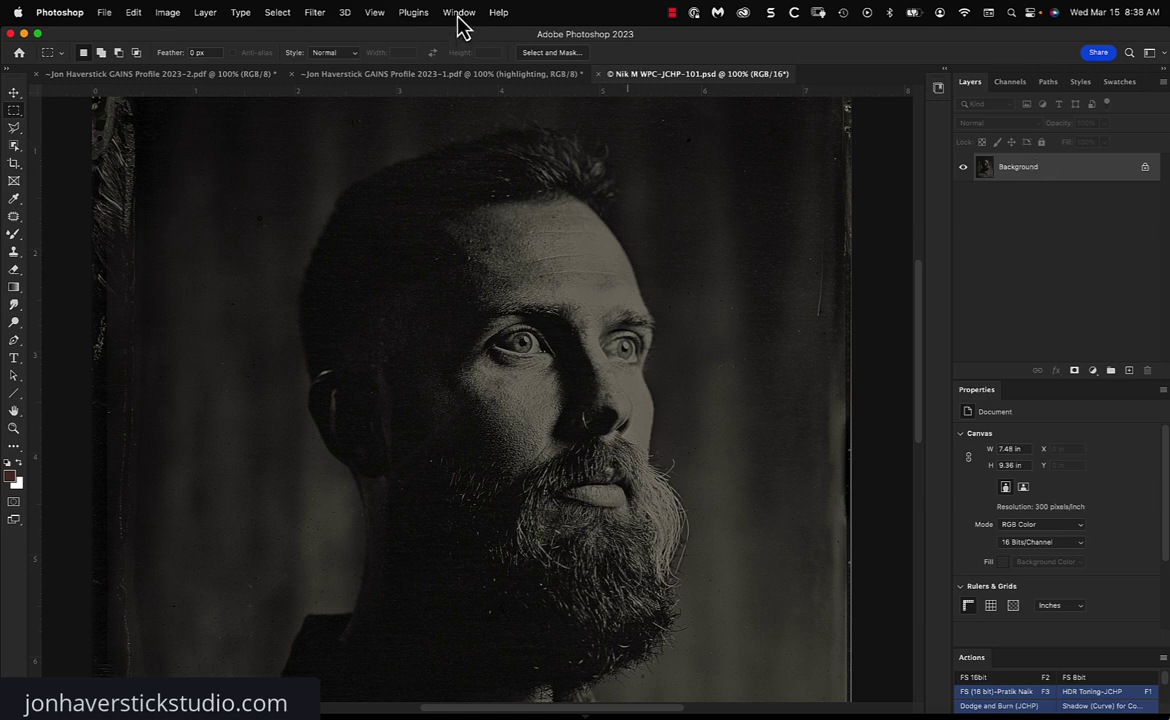
Convert the Background layer for smart filters, turning it into smart object Layer 0.
click(315, 14)
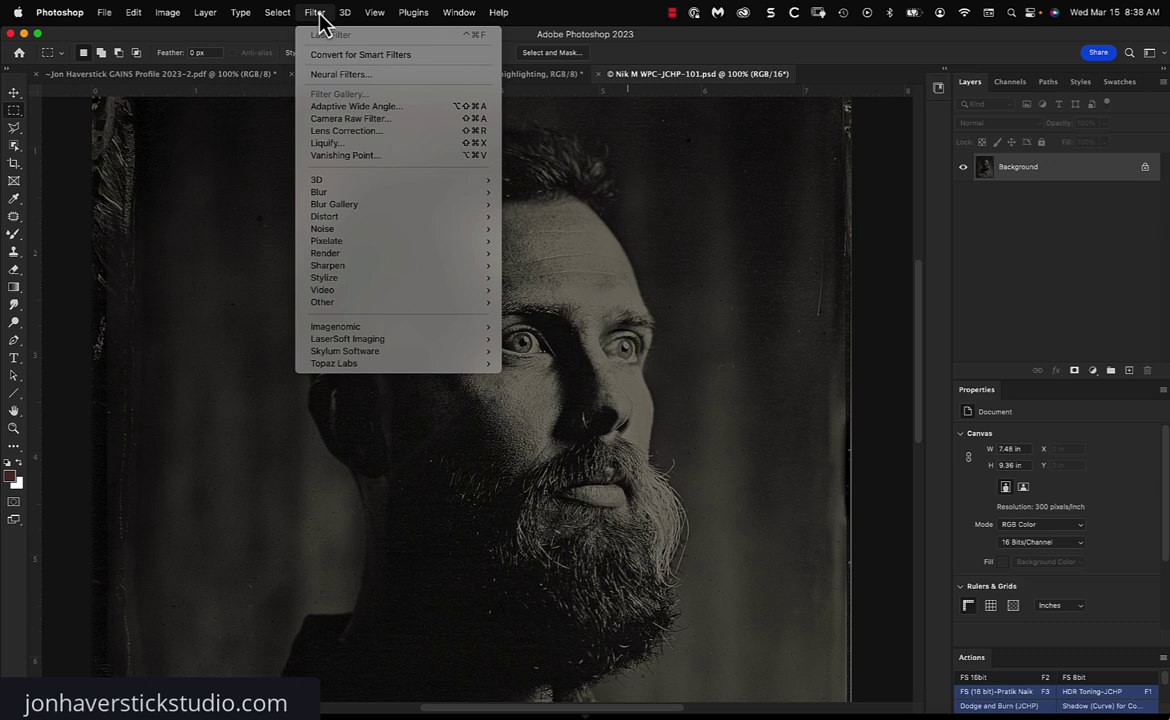
click(375, 64)
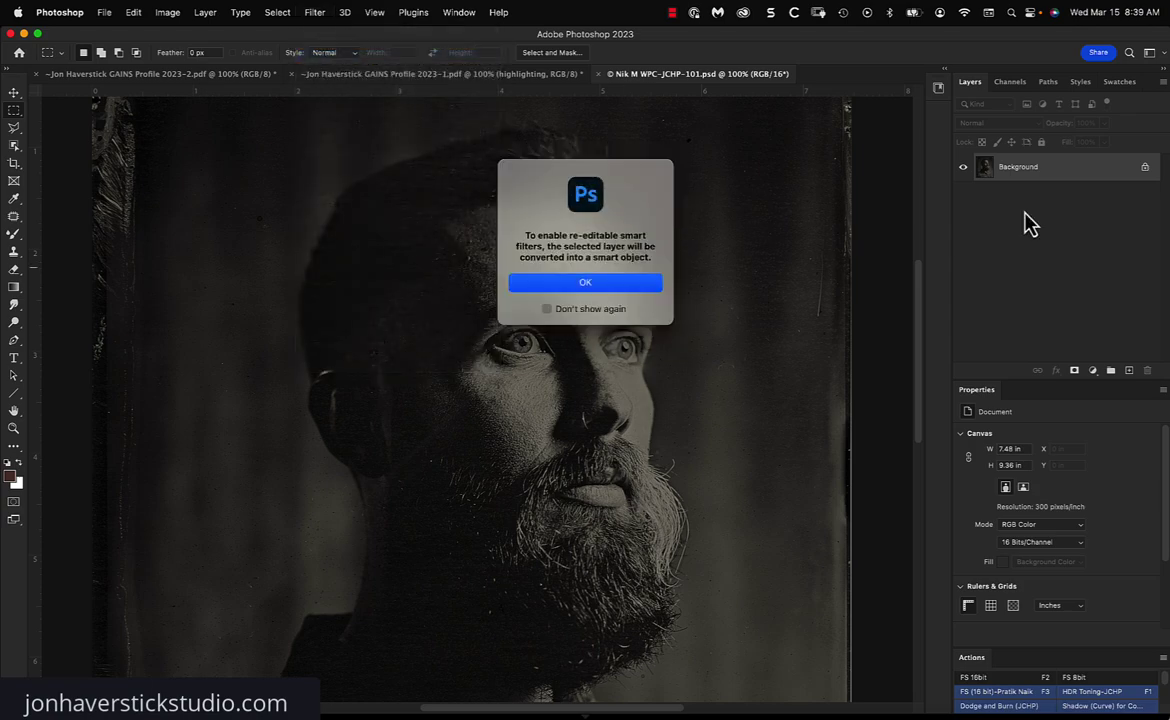
click(625, 288)
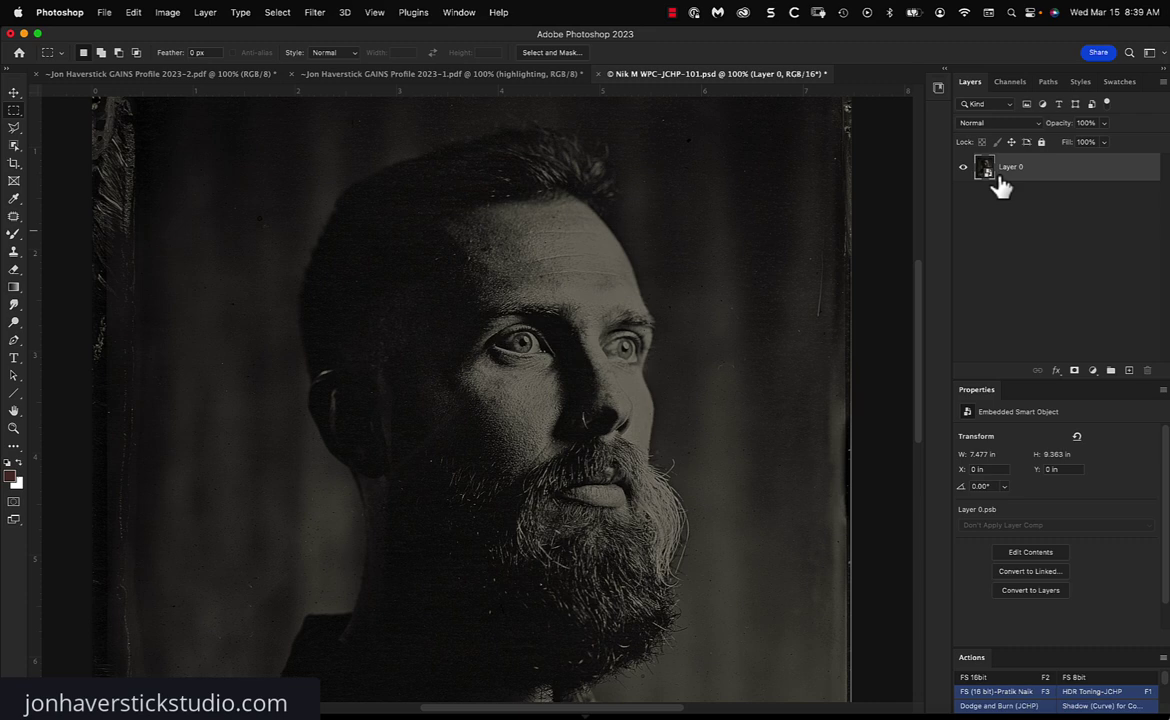
Launch the LaserSoft Imaging SRDx filter on Layer 0.
click(315, 13)
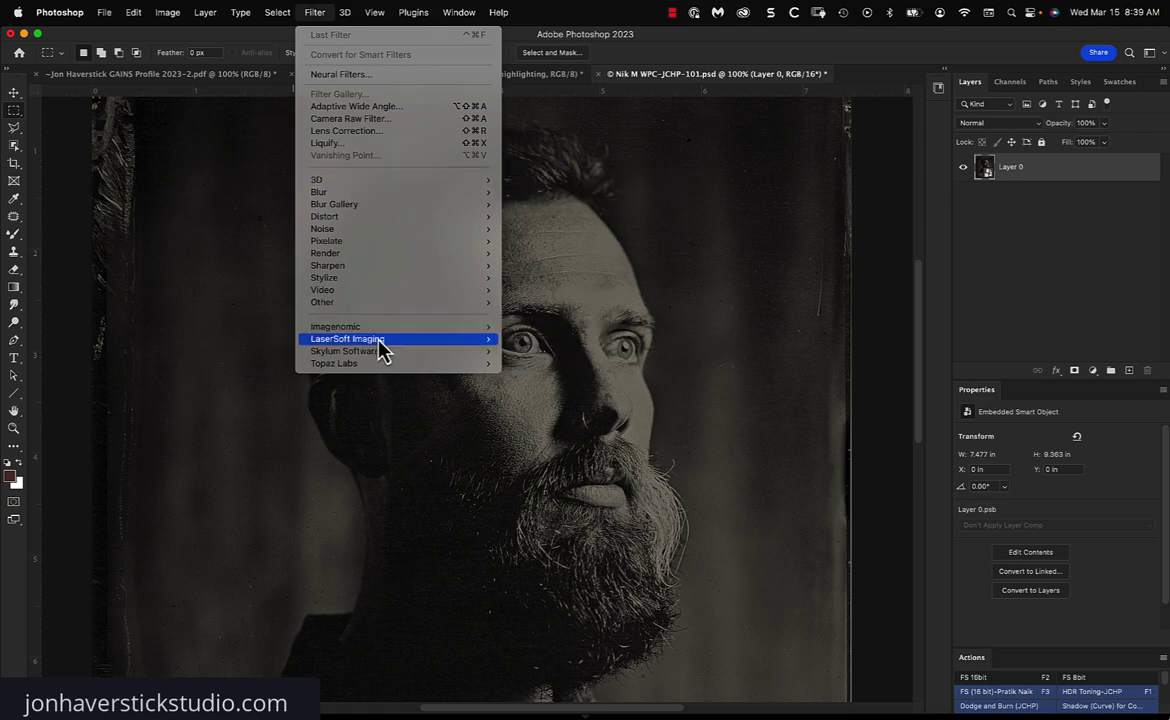
mouse_move(381, 347)
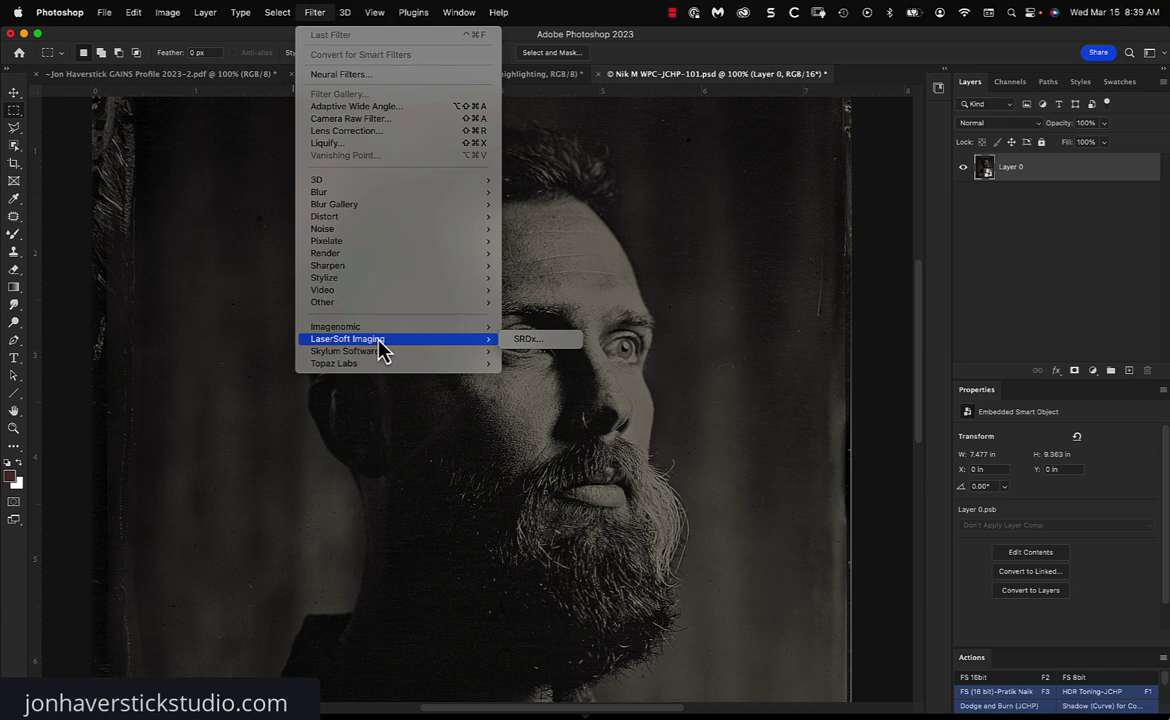
click(536, 347)
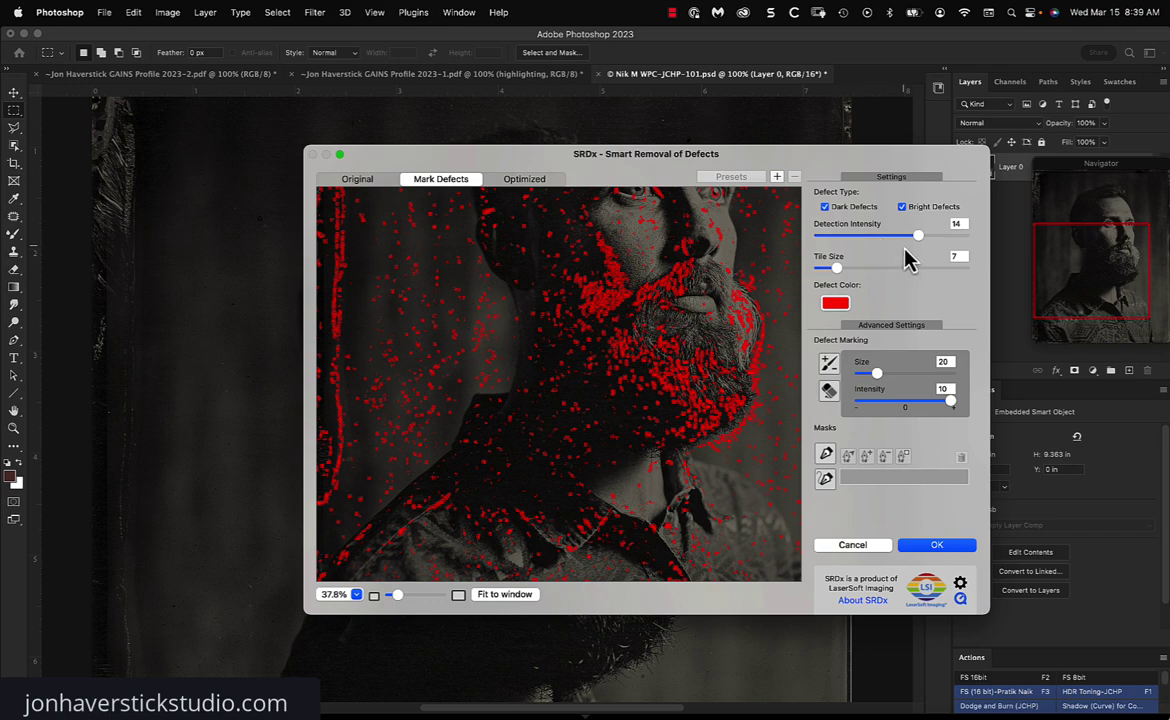
Set SRDx Detection Intensity to 12 and Tile Size to 9.
drag(918, 237, 905, 240)
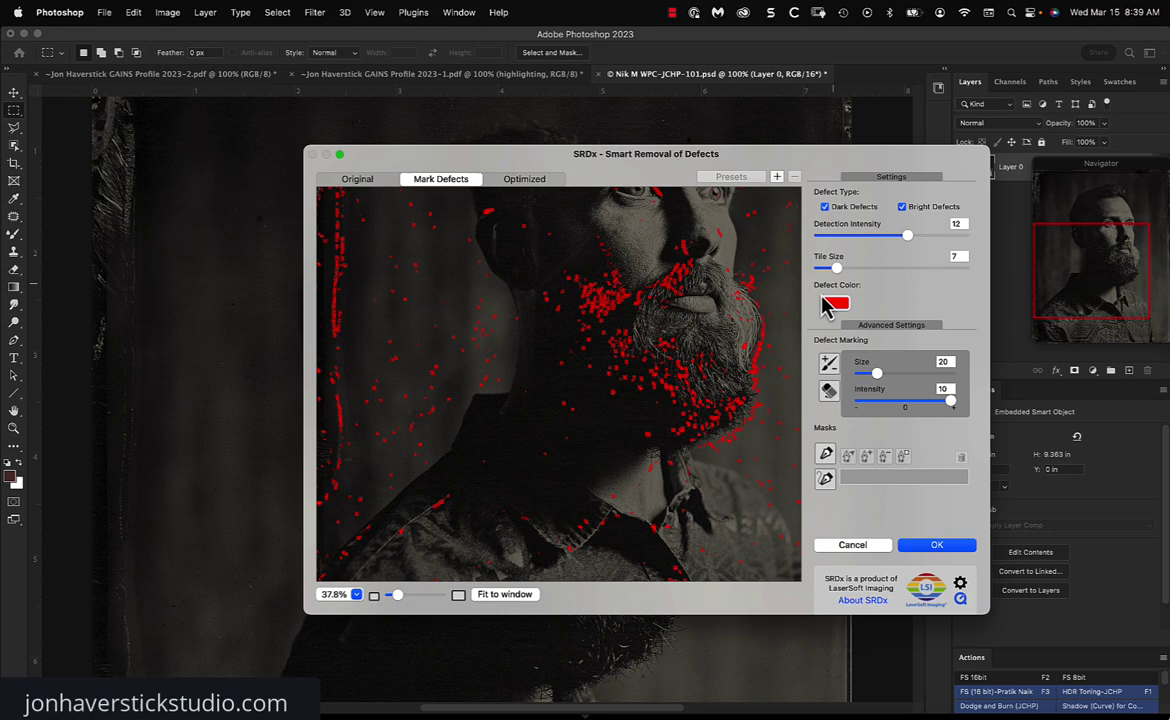
mouse_move(838, 270)
mouse_down()
mouse_move(847, 280)
mouse_move(850, 268)
mouse_up()
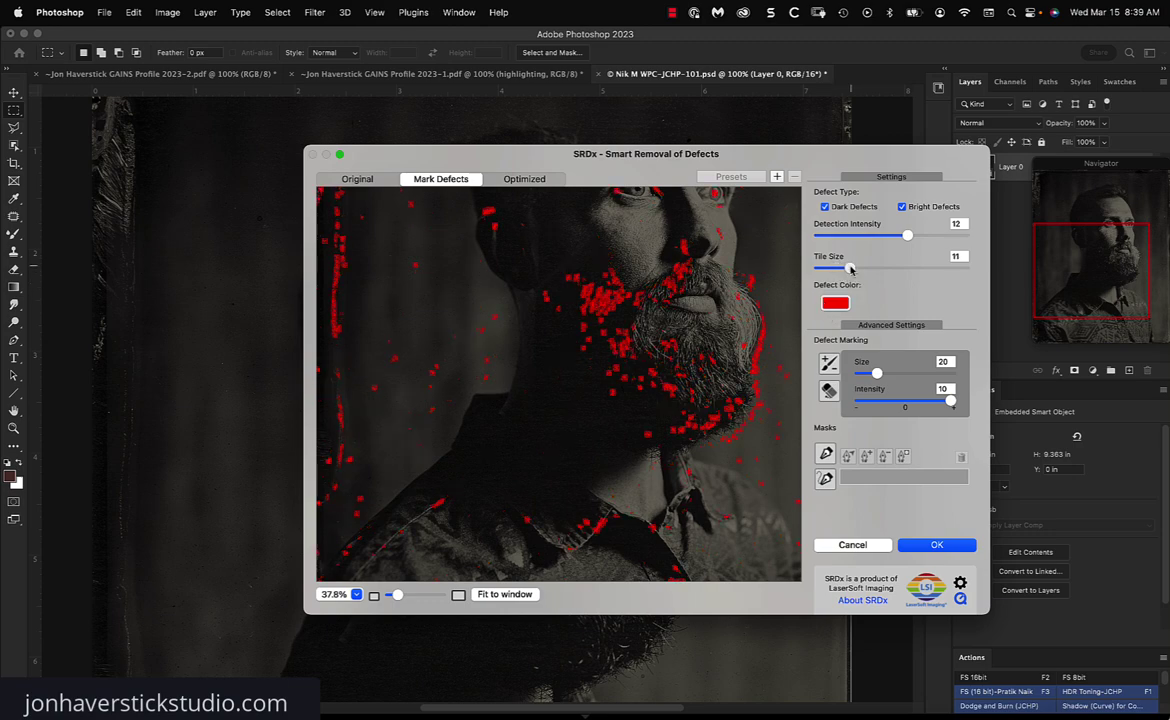
drag(850, 268, 845, 268)
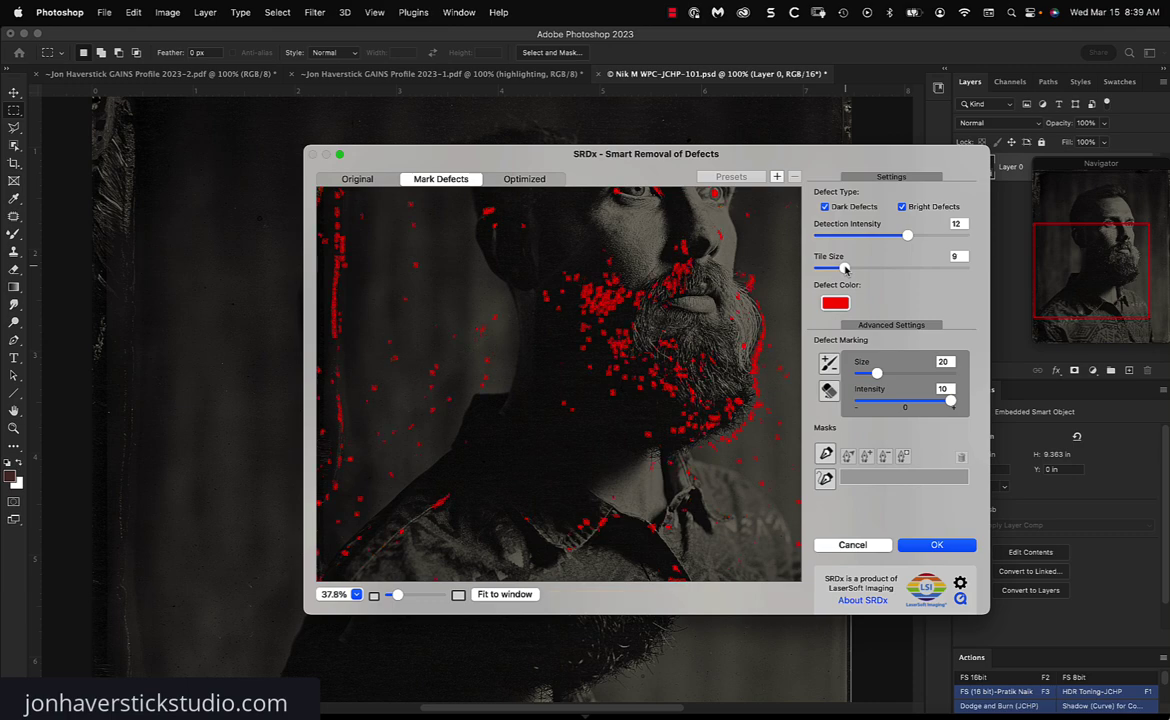
Check the head, face, beard and shirt in the SRDx preview, then apply the filter.
drag(590, 258, 638, 374)
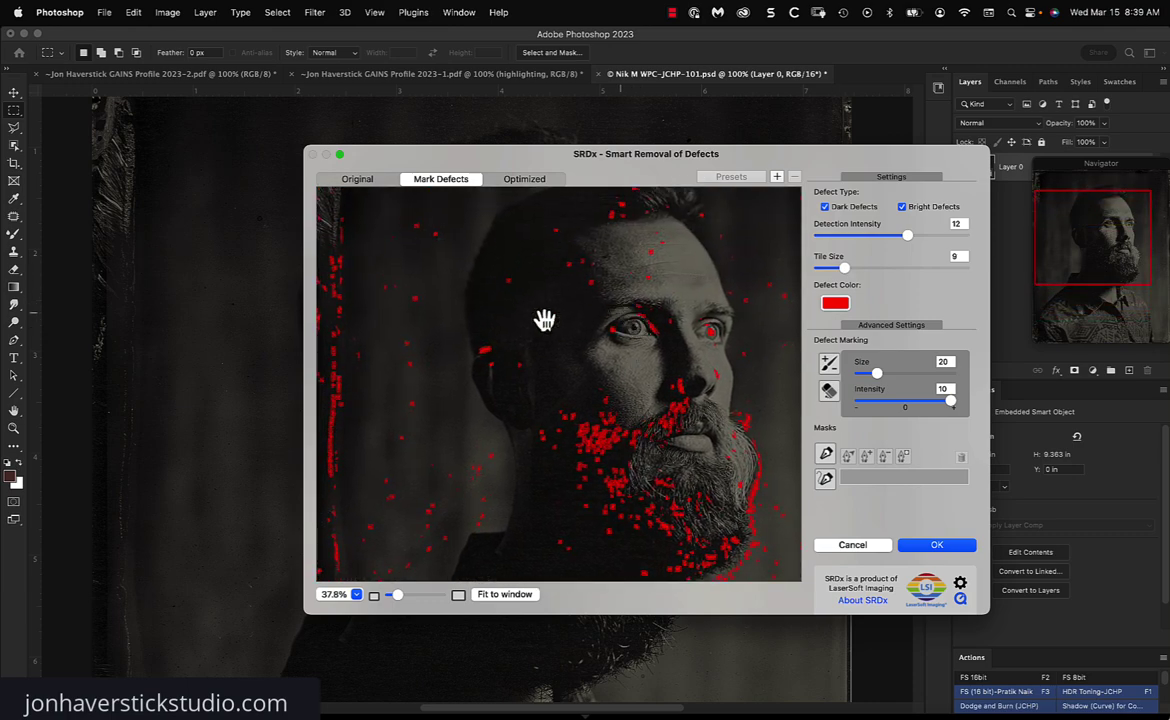
drag(543, 319, 572, 230)
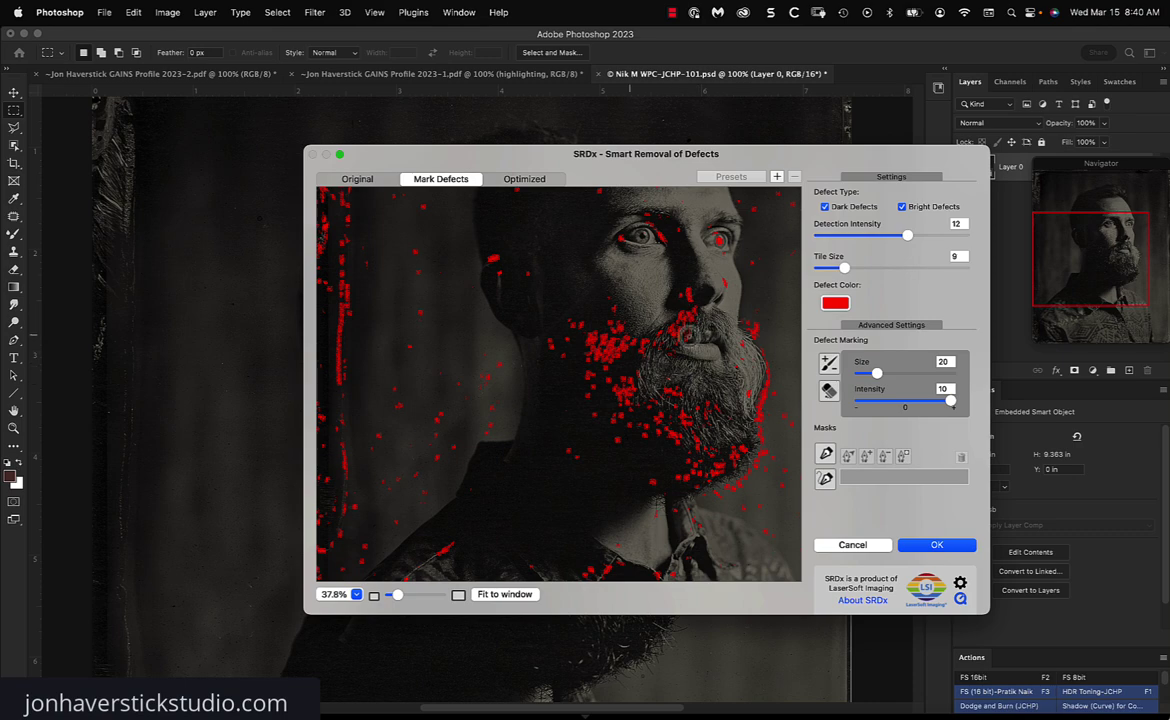
mouse_move(645, 410)
mouse_down()
mouse_move(562, 548)
mouse_move(418, 522)
mouse_move(546, 307)
mouse_move(710, 272)
mouse_move(726, 217)
mouse_move(606, 400)
mouse_move(616, 432)
mouse_up()
mouse_move(648, 295)
mouse_down()
mouse_move(593, 410)
mouse_move(590, 367)
mouse_up()
drag(572, 451, 619, 292)
drag(612, 354, 647, 453)
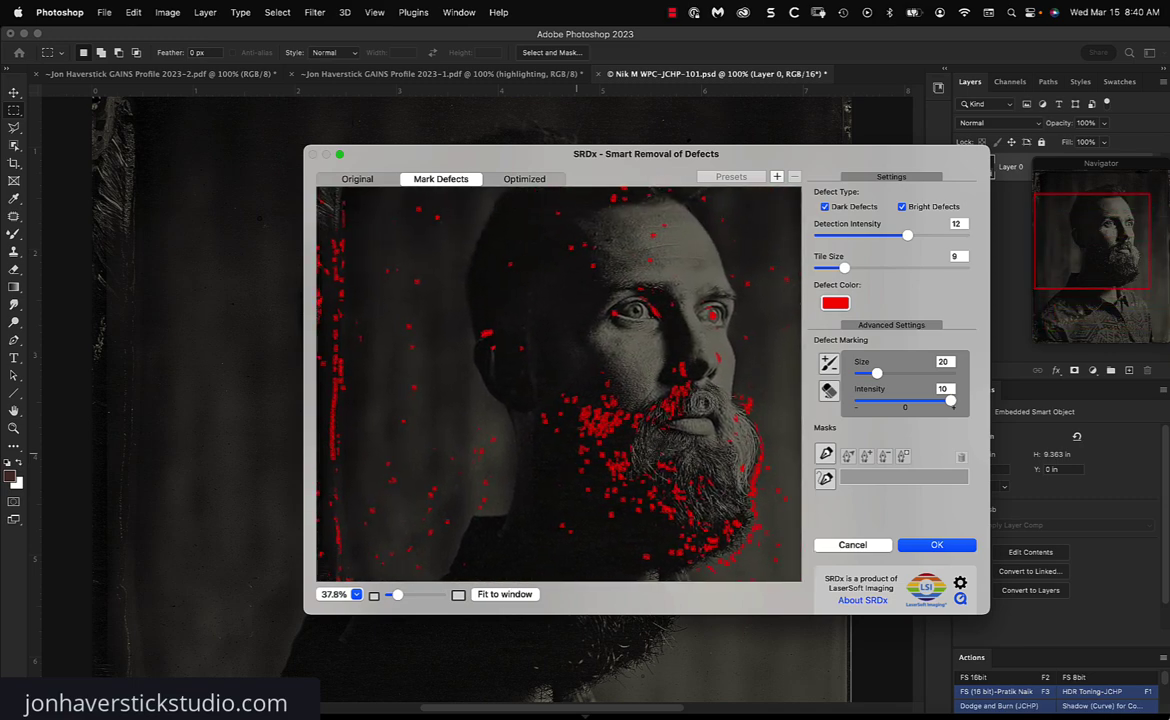
click(937, 549)
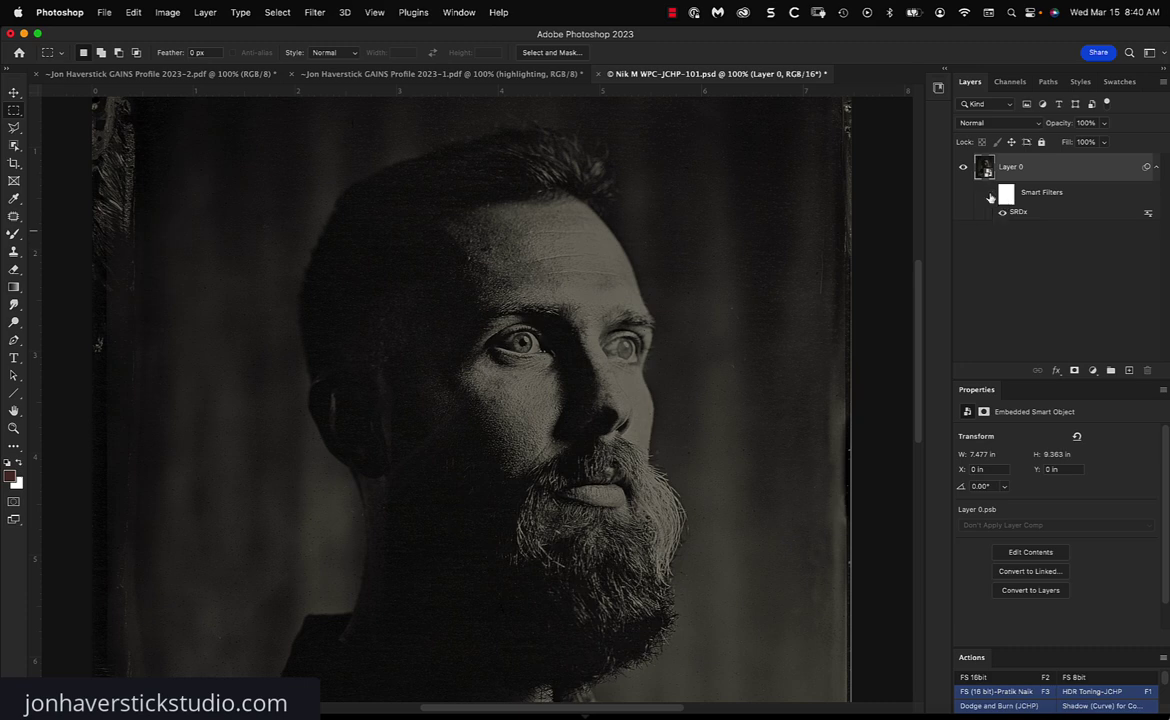
Toggle the SRDx smart filters off, on and off again, panning over the head and beard to compare.
click(990, 197)
click(991, 192)
click(991, 193)
drag(565, 267, 452, 191)
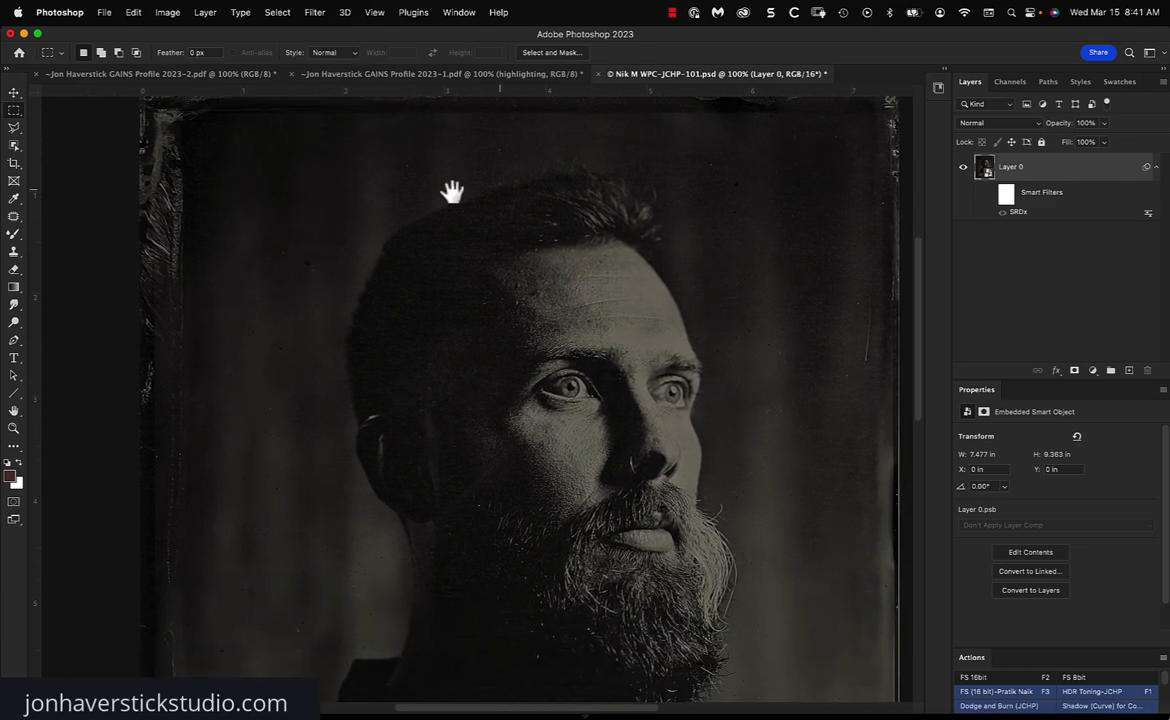
drag(442, 372, 474, 366)
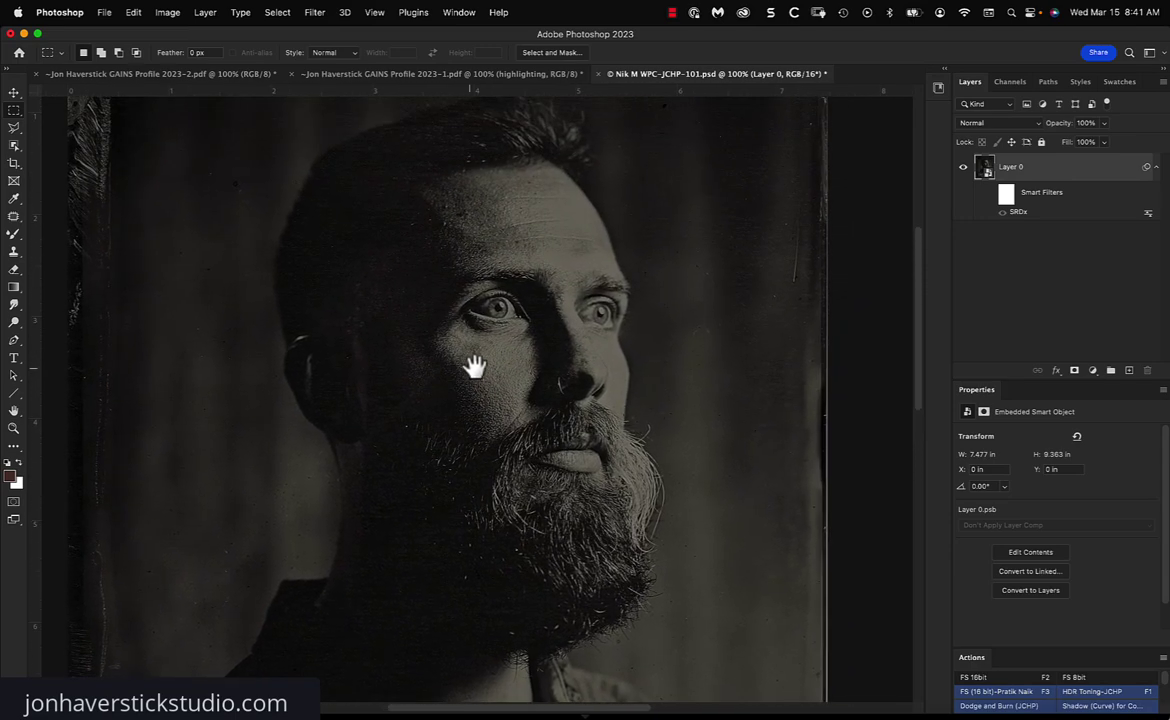
Turn the Smart Filters back on, target their filter mask, and zoom in on the face.
click(992, 195)
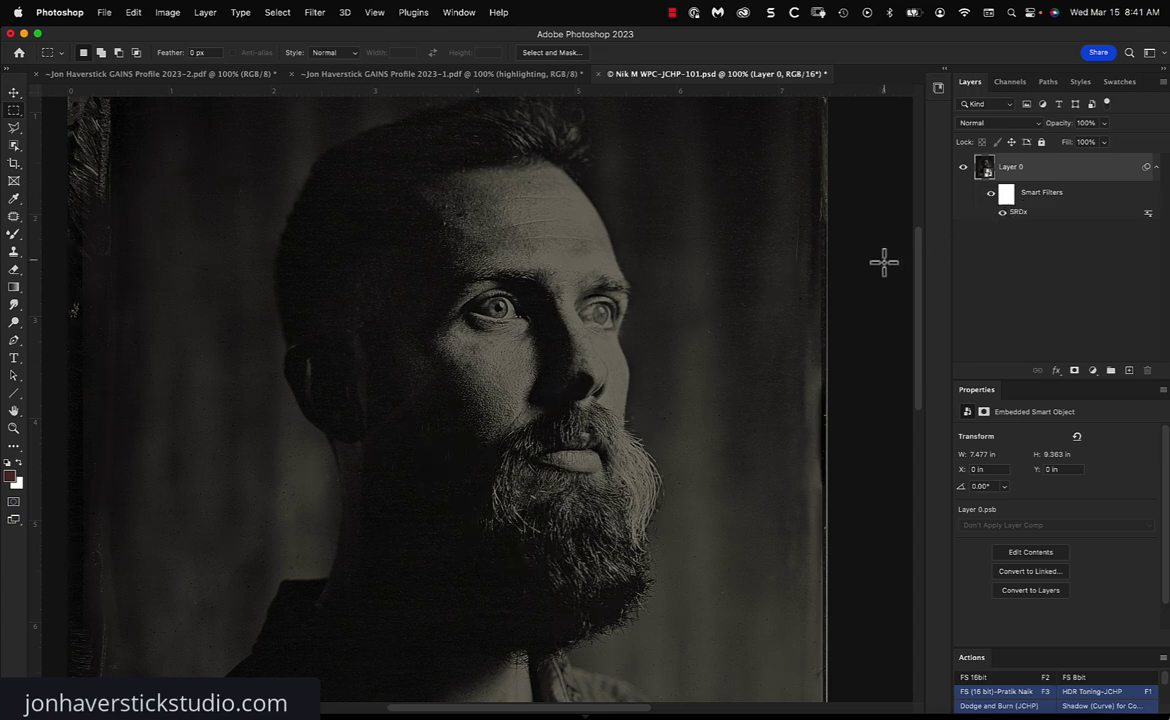
click(1007, 196)
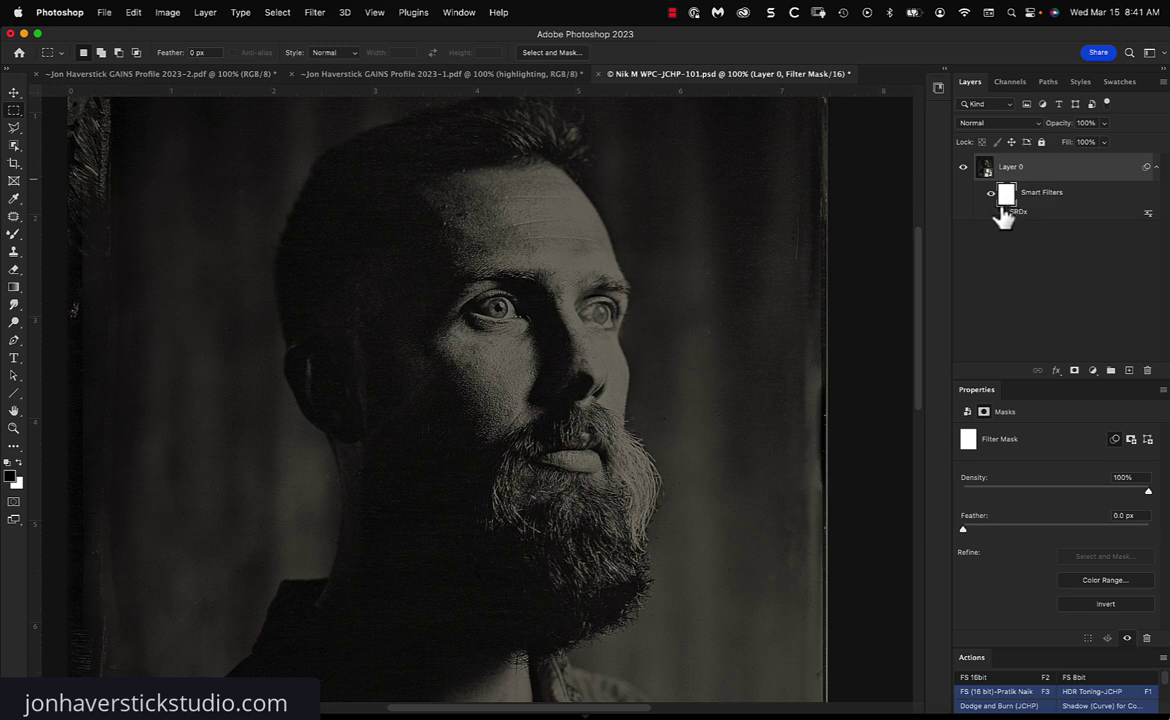
scroll(669, 305, up, 3)
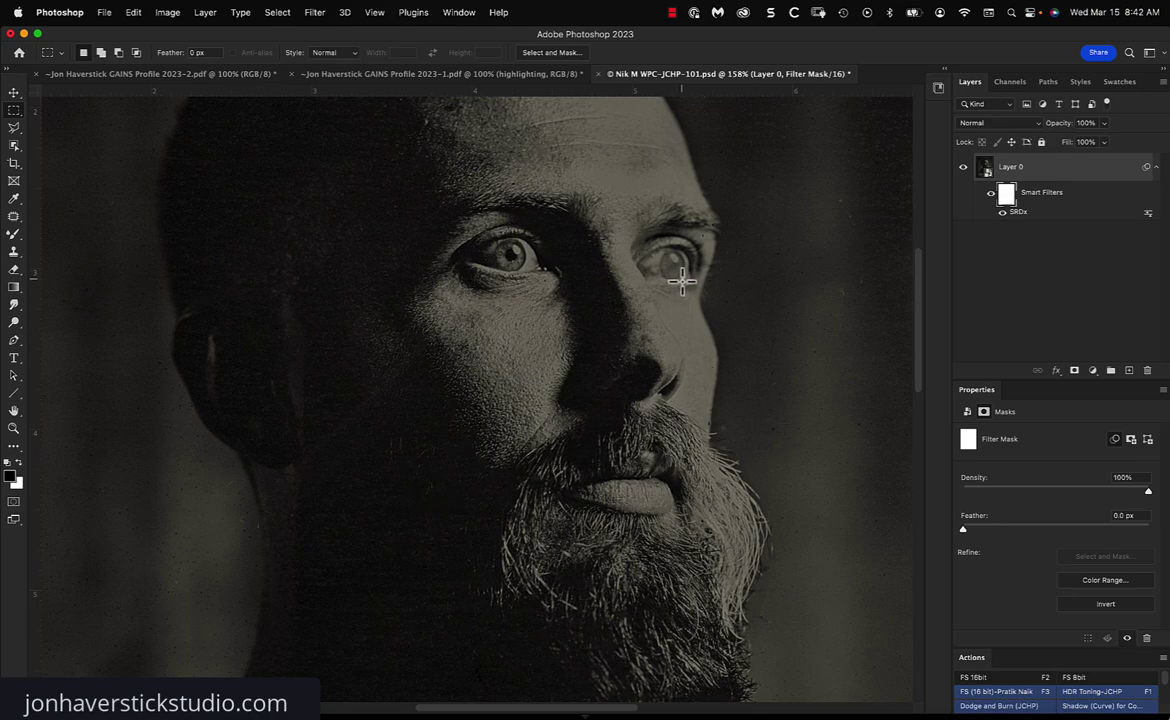
Switch to the Brush tool and enlarge the Layers panel thumbnails.
key(b)
mouse_move(682, 262)
mouse_down()
mouse_move(712, 272)
mouse_move(688, 266)
mouse_up()
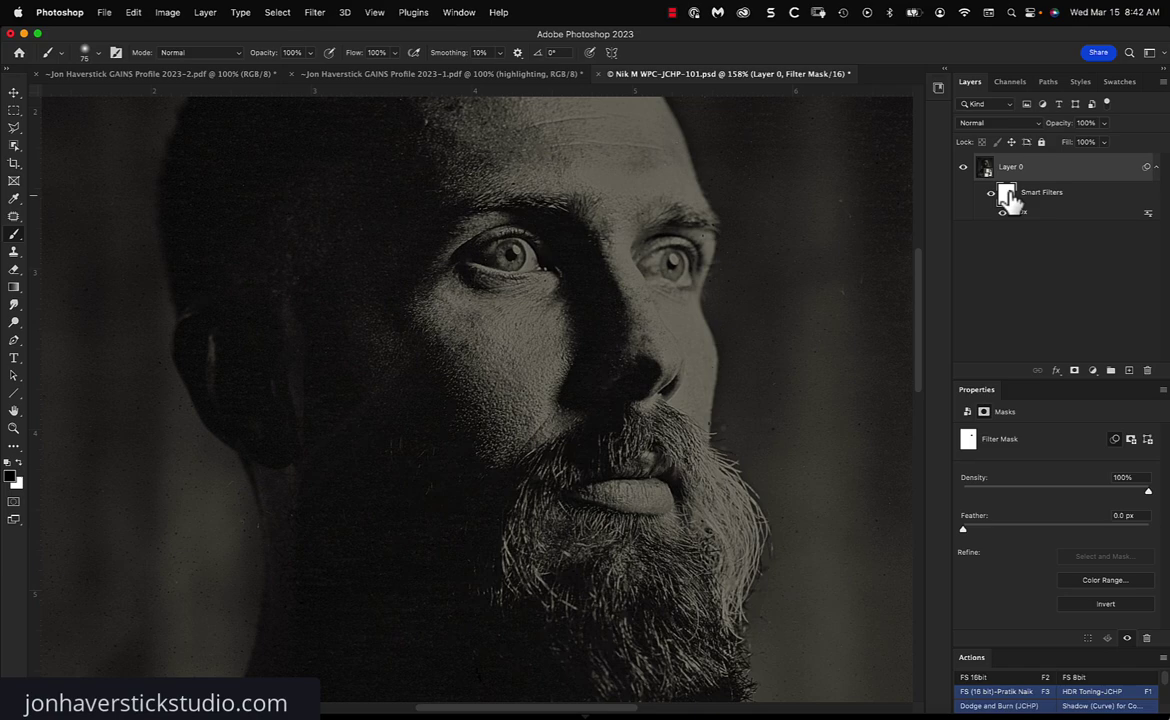
right_click(1022, 289)
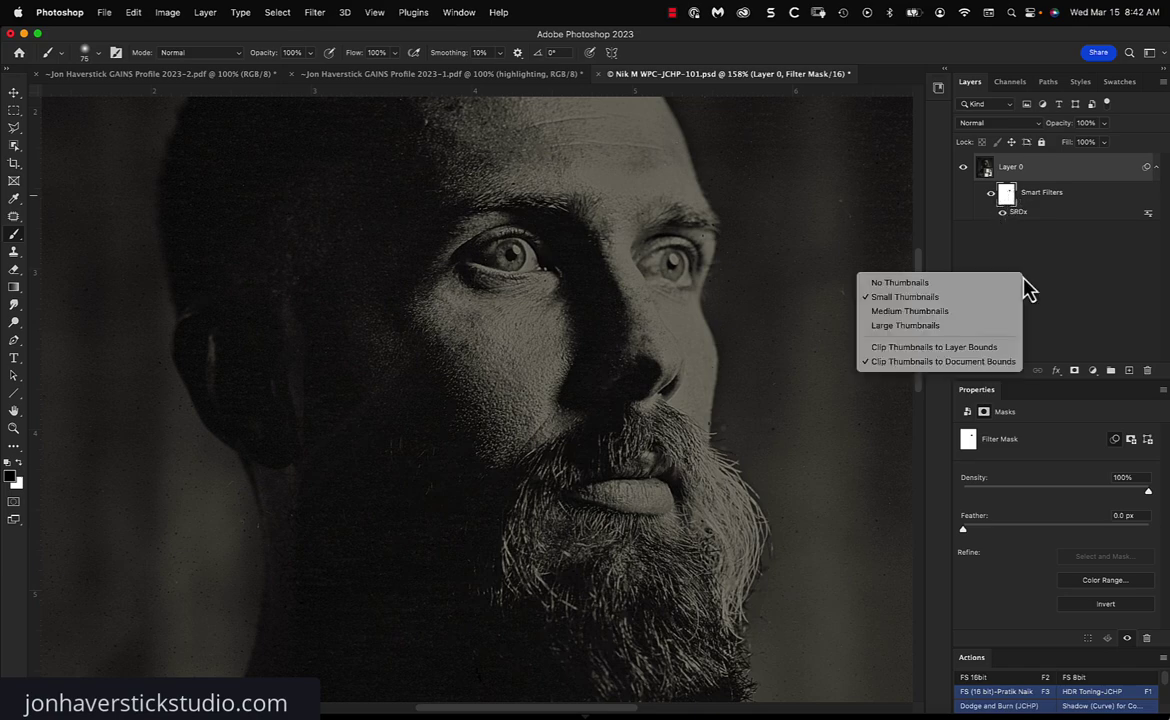
click(992, 328)
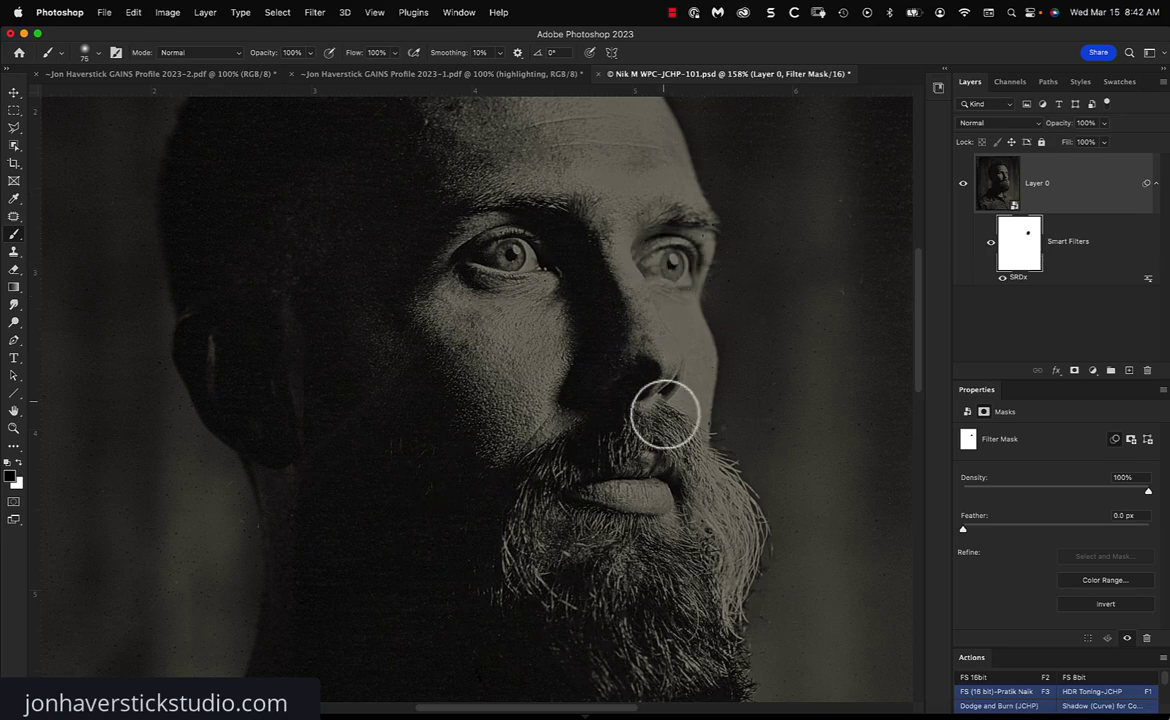
Paint black on the filter mask over the cheek and chin beard with a ~148 px brush, then target Layer 0.
mouse_move(640, 464)
mouse_down()
mouse_move(635, 334)
mouse_move(658, 263)
mouse_up()
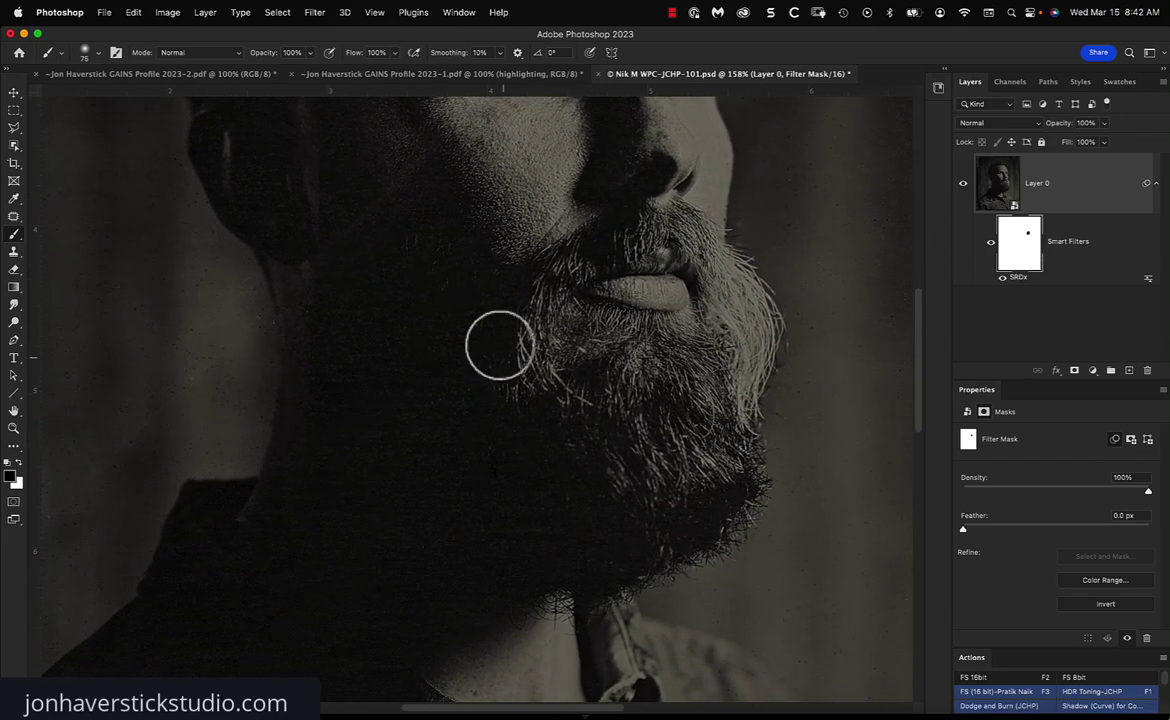
drag(588, 405, 600, 405)
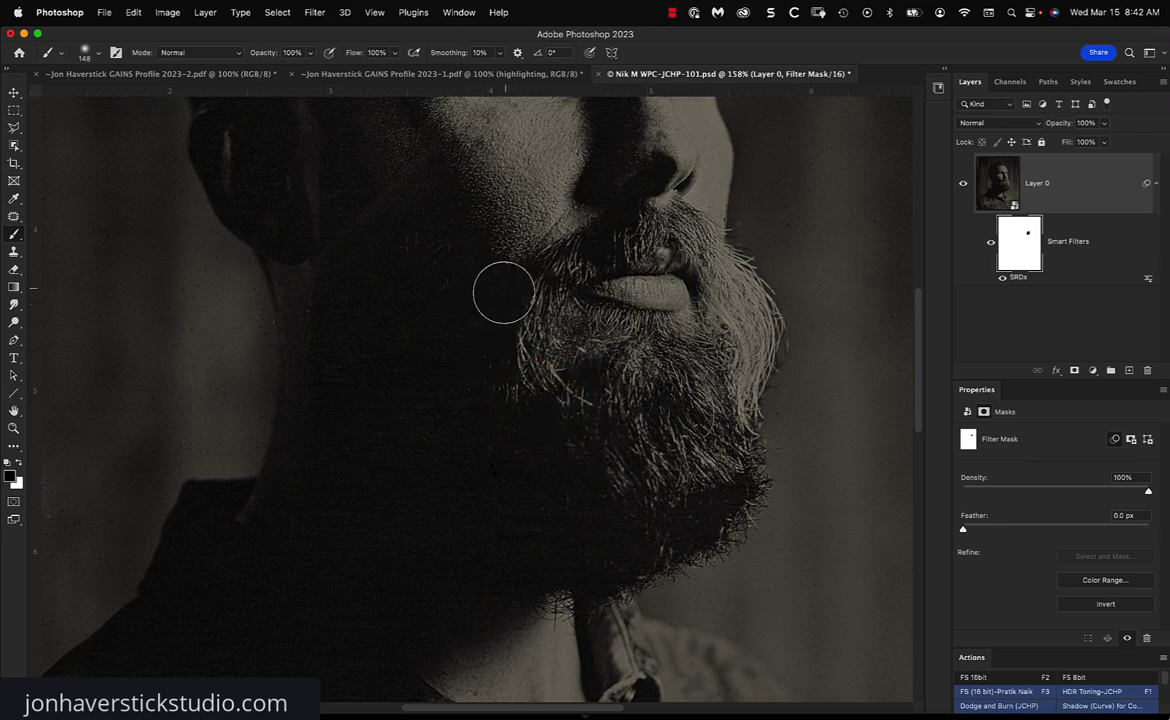
click(494, 410)
drag(425, 264, 434, 272)
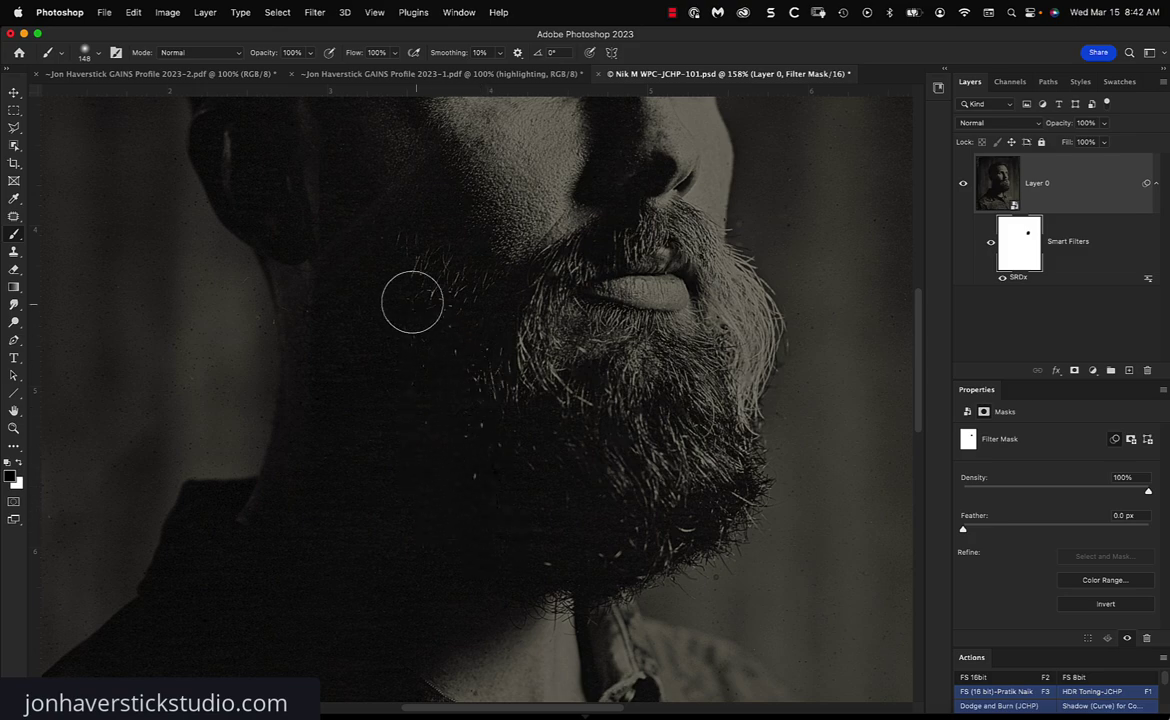
drag(543, 551, 610, 520)
key(super+2)
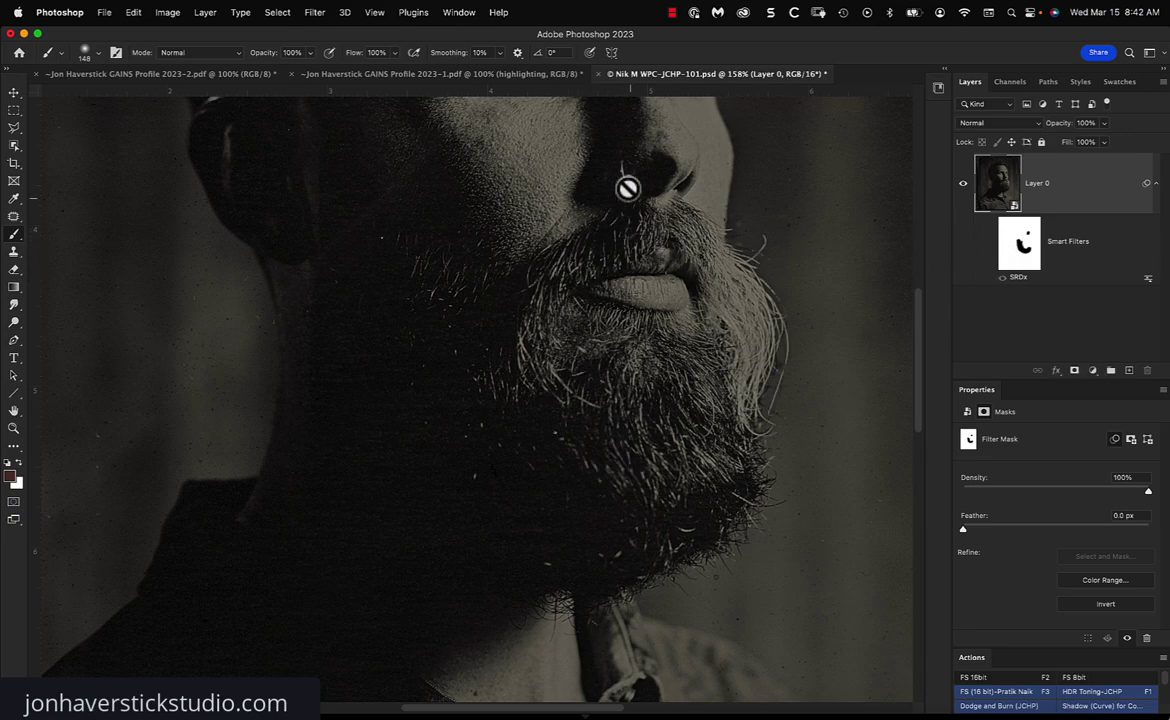
click(993, 255)
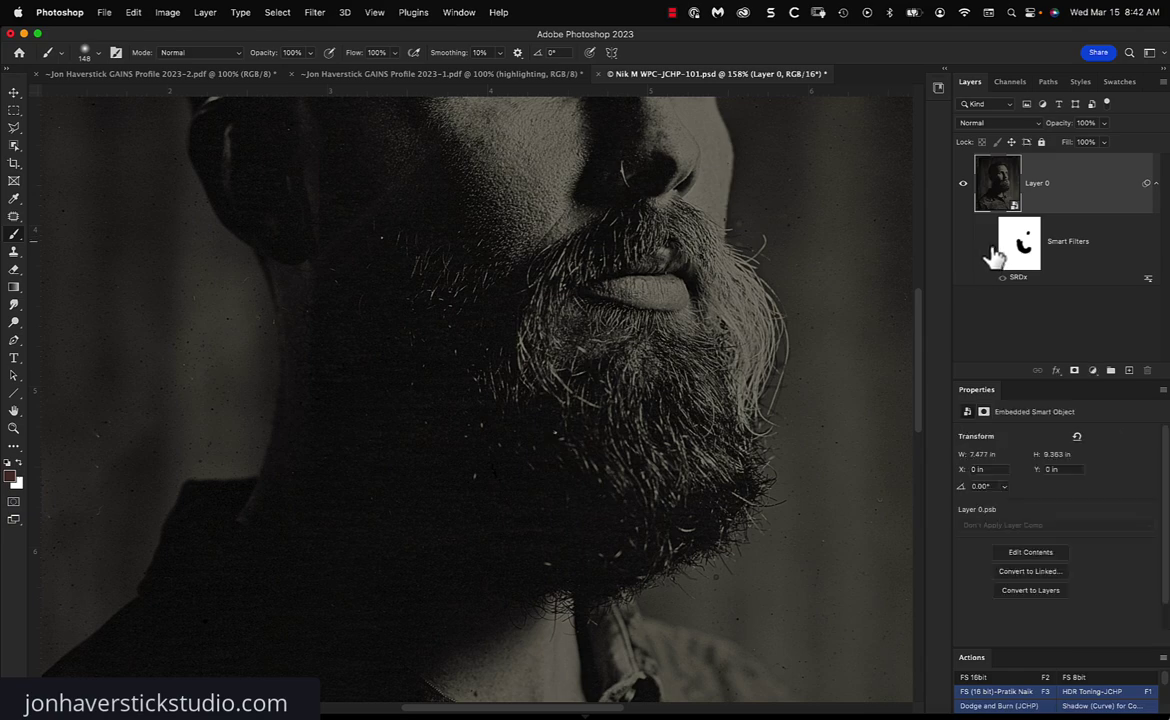
Back on the filter mask, paint black over the collar and shoulder.
click(1005, 248)
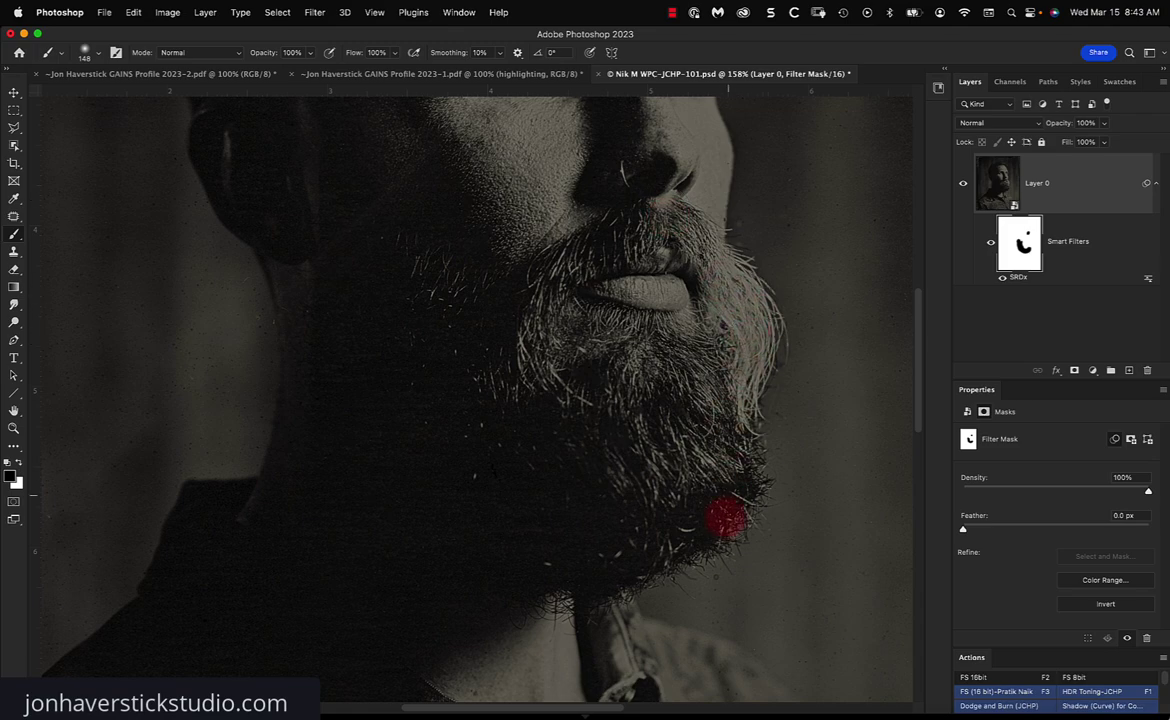
scroll(419, 377, up, 6)
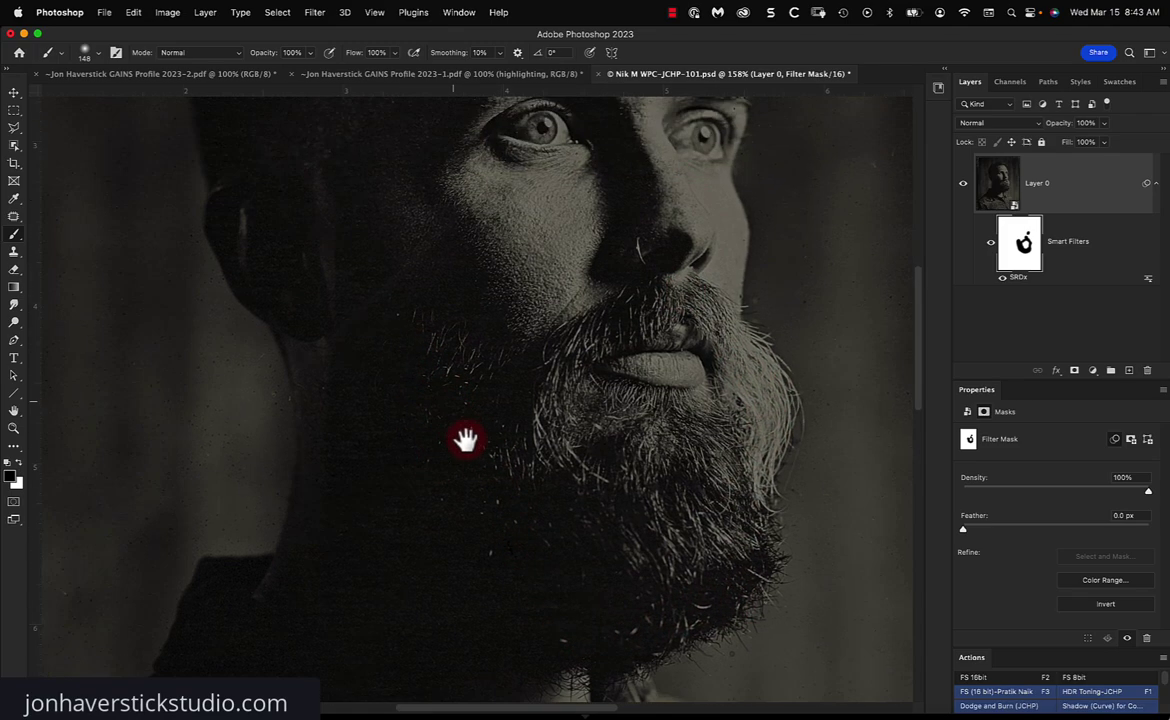
mouse_move(318, 303)
mouse_down()
mouse_move(266, 283)
mouse_move(246, 342)
mouse_move(254, 308)
mouse_move(288, 270)
mouse_move(337, 280)
mouse_move(362, 313)
mouse_move(274, 378)
mouse_move(338, 487)
mouse_up()
drag(392, 569, 439, 47)
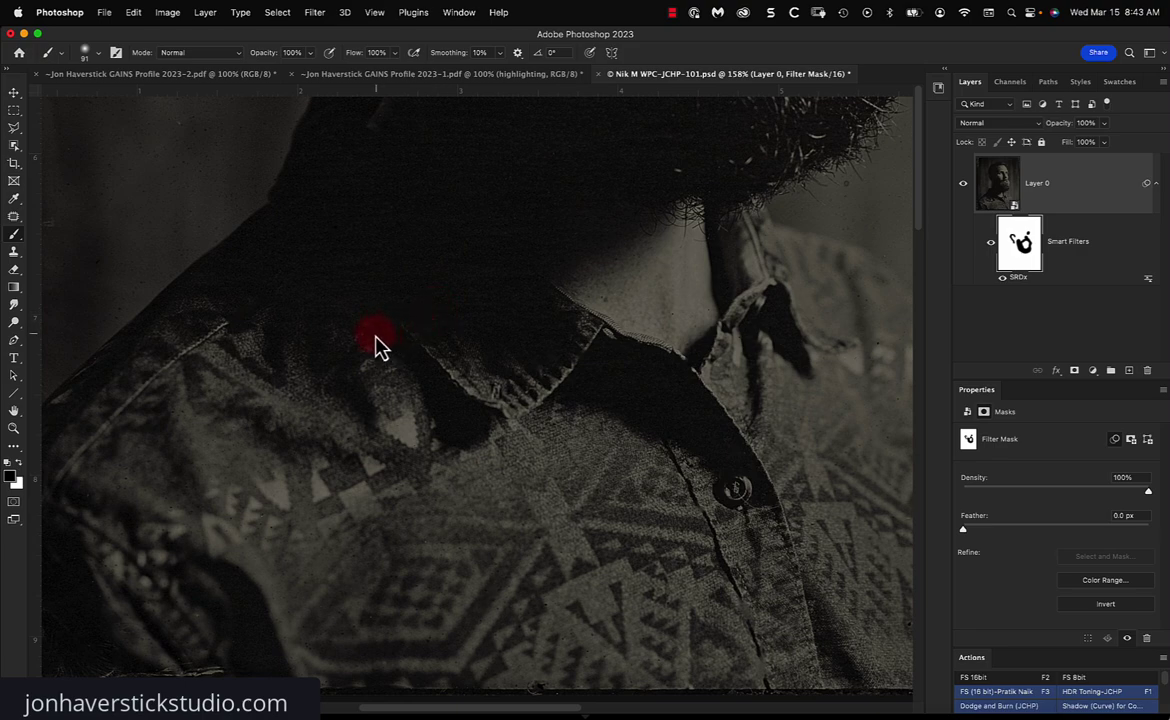
mouse_move(378, 345)
mouse_down()
mouse_move(284, 310)
mouse_move(271, 289)
mouse_move(138, 466)
mouse_move(179, 388)
mouse_move(349, 252)
mouse_move(306, 283)
mouse_move(133, 518)
mouse_move(337, 311)
mouse_move(260, 522)
mouse_move(405, 371)
mouse_move(439, 426)
mouse_up()
mouse_move(376, 503)
mouse_down()
mouse_move(517, 463)
mouse_move(547, 316)
mouse_move(296, 626)
mouse_move(464, 479)
mouse_move(514, 537)
mouse_move(662, 474)
mouse_move(708, 627)
mouse_move(715, 510)
mouse_move(826, 501)
mouse_move(806, 627)
mouse_move(783, 366)
mouse_move(791, 373)
mouse_move(800, 317)
mouse_move(821, 302)
mouse_move(863, 468)
mouse_move(861, 638)
mouse_move(752, 657)
mouse_move(289, 650)
mouse_move(192, 625)
mouse_move(103, 588)
mouse_move(115, 409)
mouse_move(283, 304)
mouse_move(355, 283)
mouse_move(552, 381)
mouse_move(496, 329)
mouse_move(606, 383)
mouse_move(590, 684)
mouse_up()
Paint black over the hairline and forehead, shrink the brush to about 114 px, and fit the portrait.
mouse_move(580, 512)
mouse_down()
mouse_move(528, 493)
mouse_move(543, 593)
mouse_up()
mouse_move(483, 460)
mouse_down()
mouse_move(470, 435)
mouse_move(381, 465)
mouse_move(360, 540)
mouse_up()
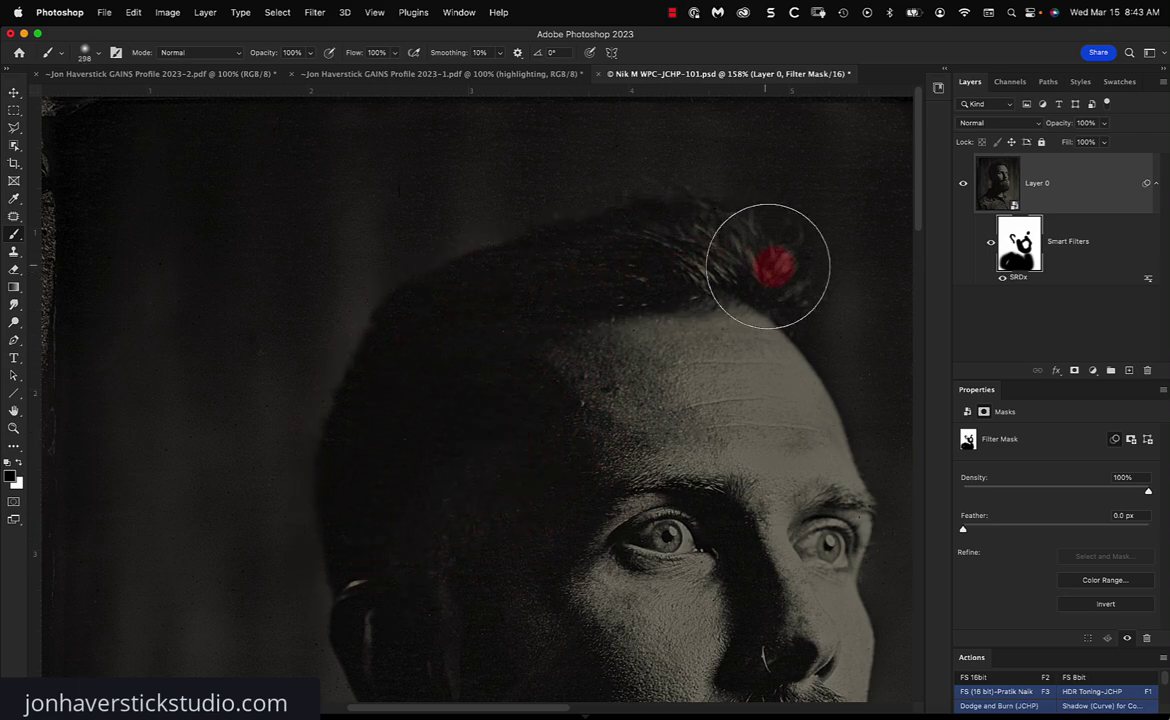
mouse_move(768, 266)
mouse_down()
mouse_move(692, 251)
mouse_move(667, 259)
mouse_move(764, 268)
mouse_move(617, 276)
mouse_move(523, 325)
mouse_move(547, 351)
mouse_move(547, 374)
mouse_move(496, 386)
mouse_move(670, 538)
mouse_move(614, 548)
mouse_move(715, 533)
mouse_move(636, 520)
mouse_move(701, 516)
mouse_move(636, 506)
mouse_move(737, 515)
mouse_move(711, 514)
mouse_move(739, 544)
mouse_move(679, 364)
mouse_up()
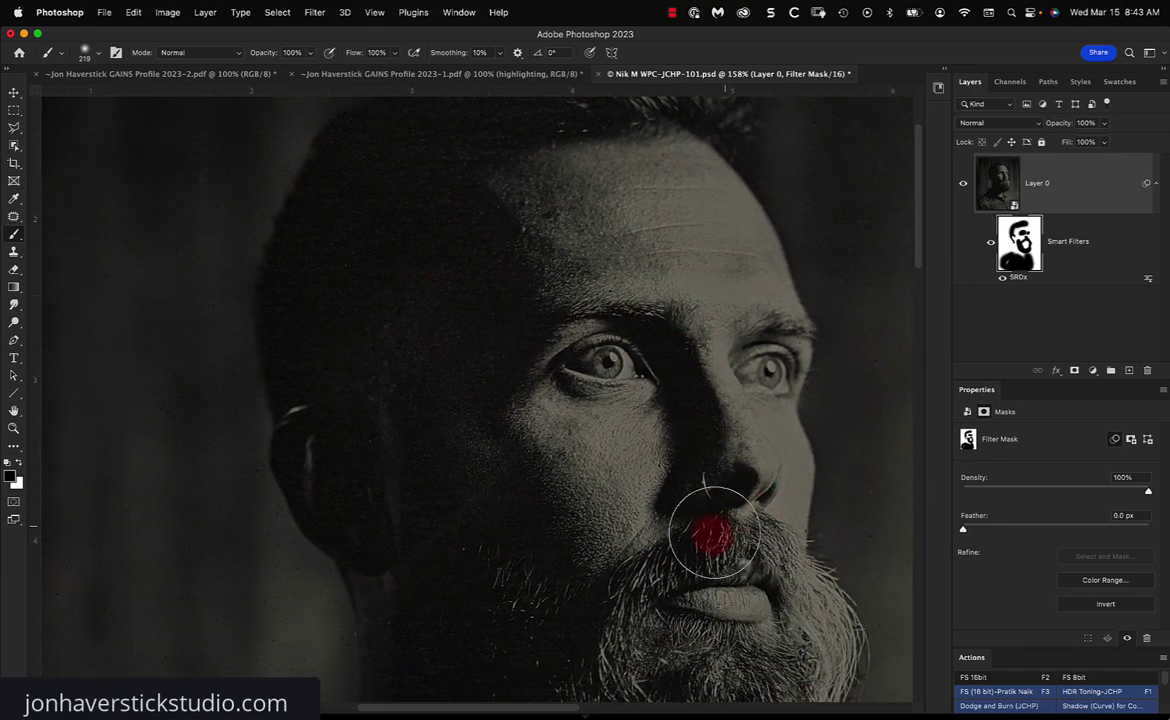
mouse_move(752, 457)
mouse_down()
mouse_move(740, 439)
mouse_move(695, 444)
mouse_up()
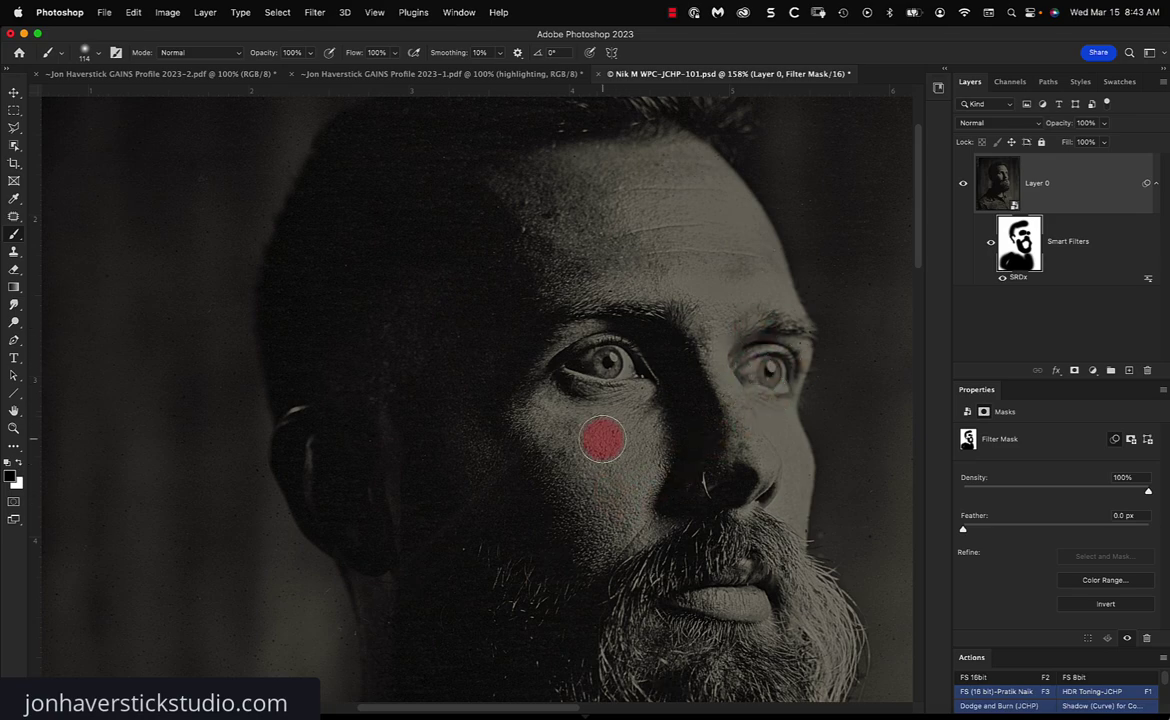
key(super+0)
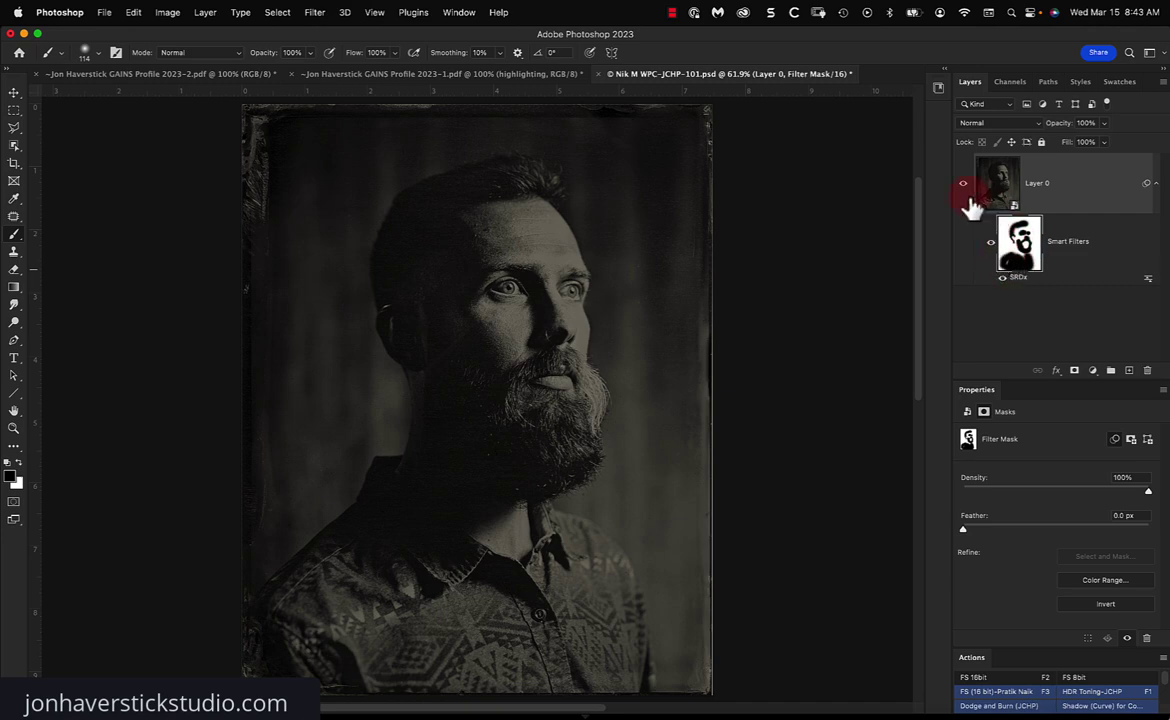
With a 256 px brush, paint black on the filter mask over the mustache and beard.
click(988, 248)
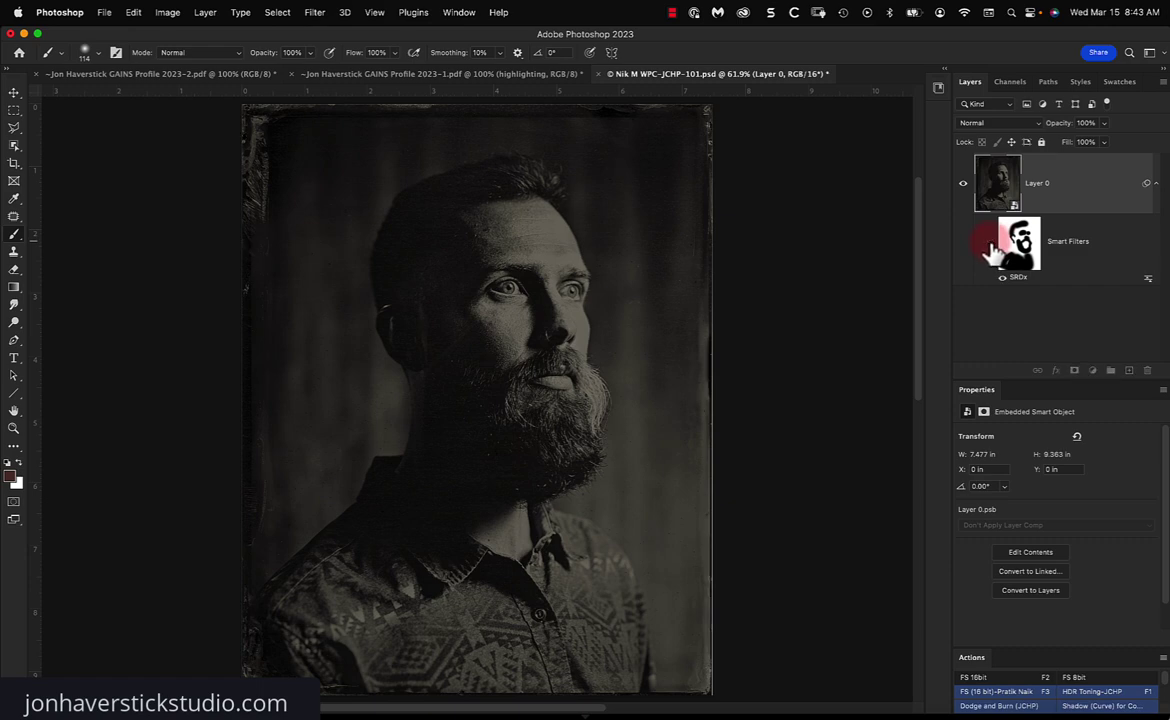
click(1013, 258)
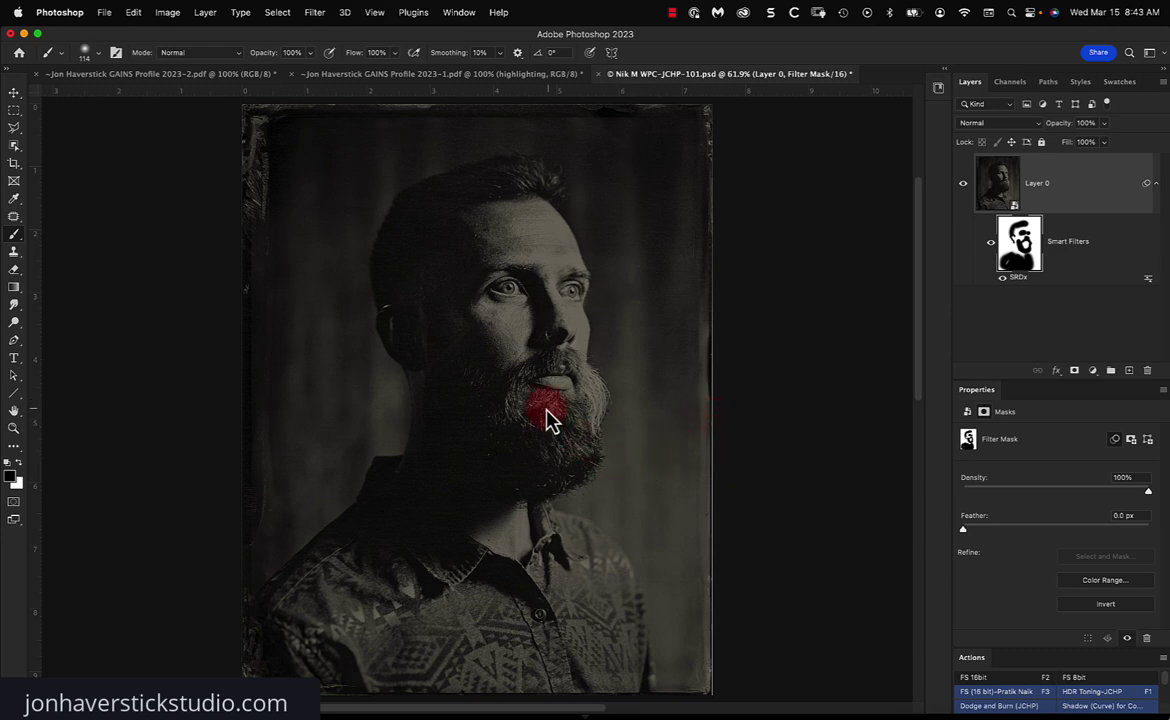
mouse_move(535, 438)
mouse_down()
mouse_move(563, 415)
mouse_move(513, 405)
mouse_move(586, 424)
mouse_move(521, 428)
mouse_move(566, 435)
mouse_move(515, 456)
mouse_move(542, 466)
mouse_move(575, 449)
mouse_move(511, 419)
mouse_move(522, 390)
mouse_move(590, 418)
mouse_move(520, 386)
mouse_move(509, 420)
mouse_move(591, 438)
mouse_move(568, 374)
mouse_move(516, 449)
mouse_move(531, 383)
mouse_move(545, 453)
mouse_move(692, 458)
mouse_move(1001, 278)
mouse_up()
click(990, 255)
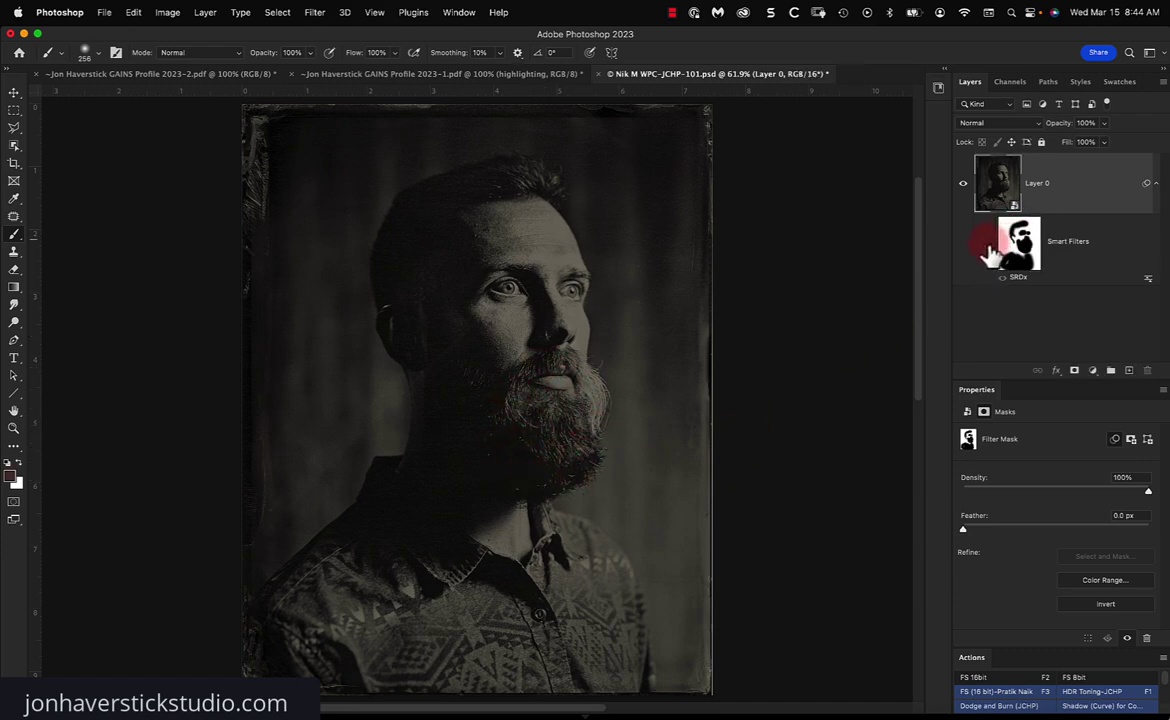
click(1012, 245)
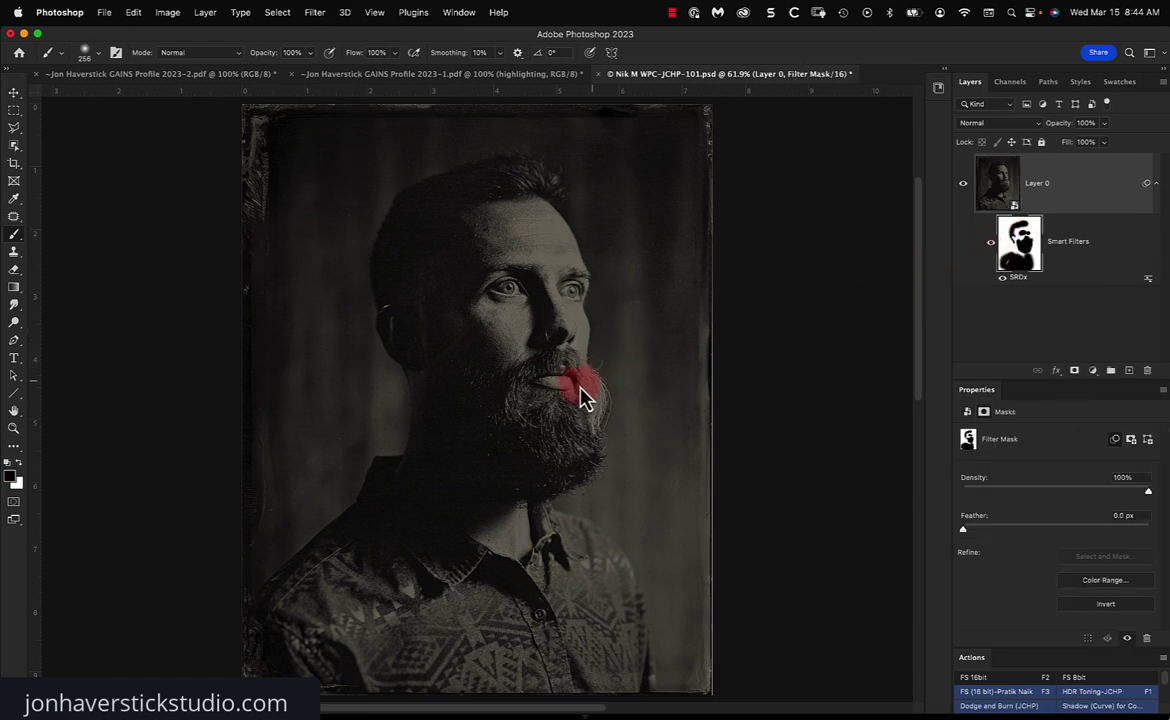
mouse_move(556, 344)
mouse_down()
mouse_move(501, 405)
mouse_move(512, 410)
mouse_move(475, 410)
mouse_move(546, 318)
mouse_move(558, 548)
mouse_up()
key(super+1)
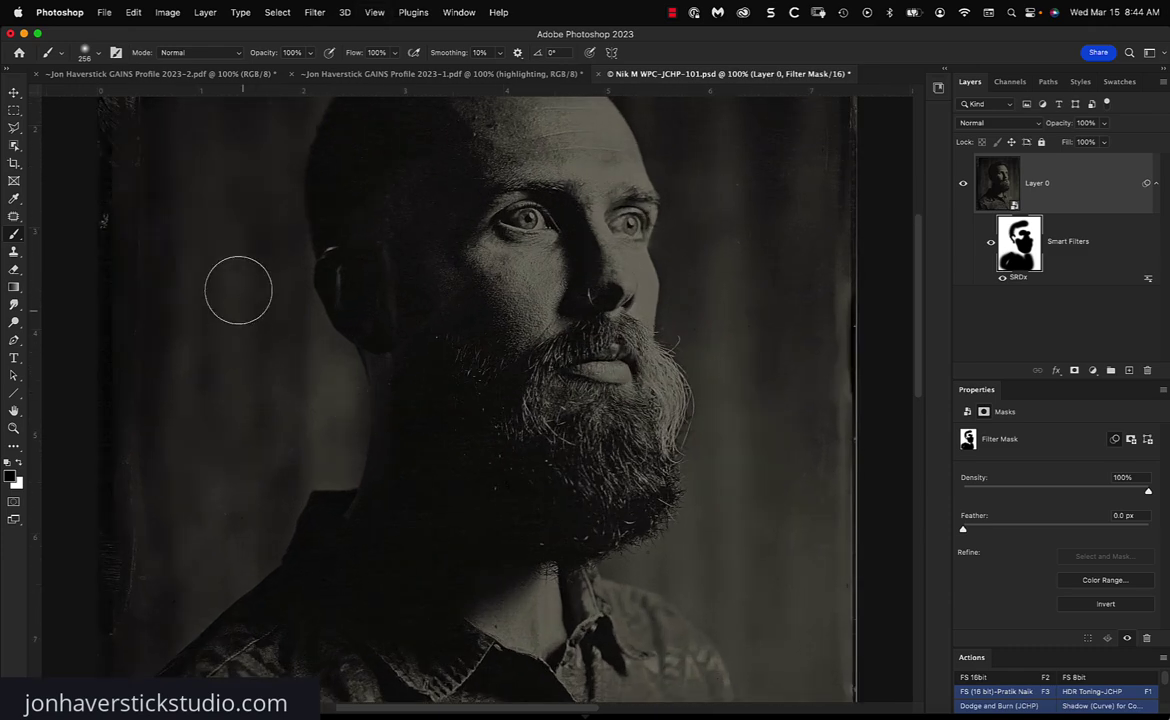
drag(238, 292, 405, 331)
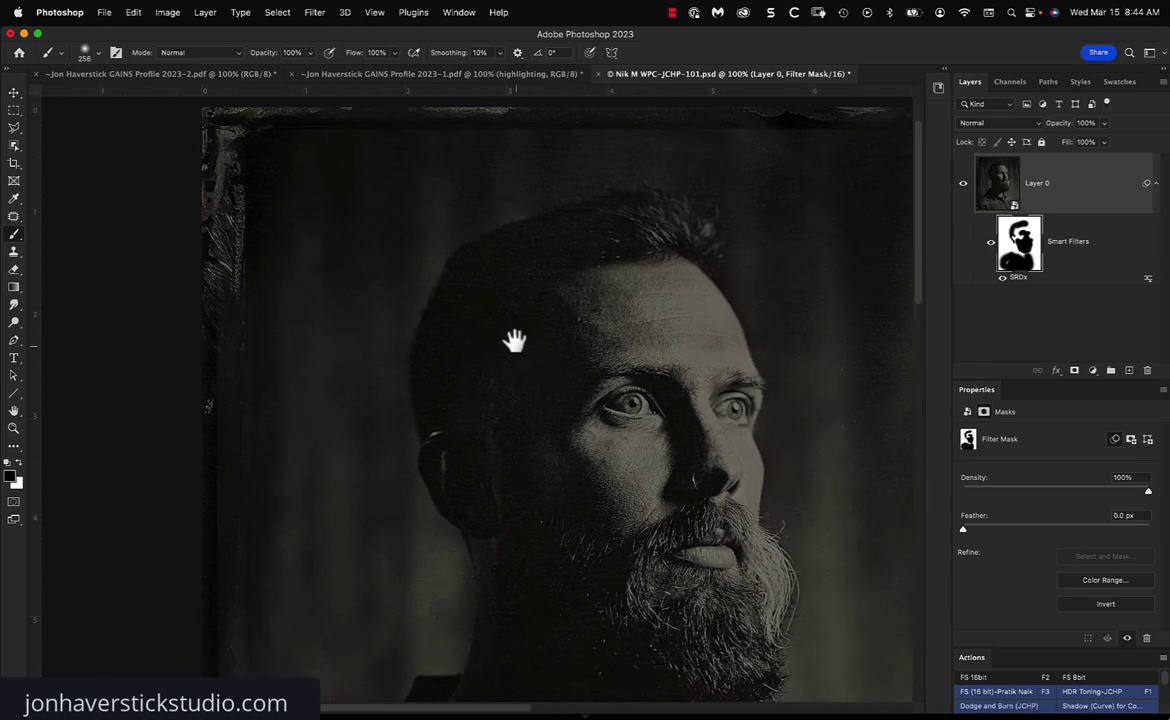
drag(514, 339, 480, 350)
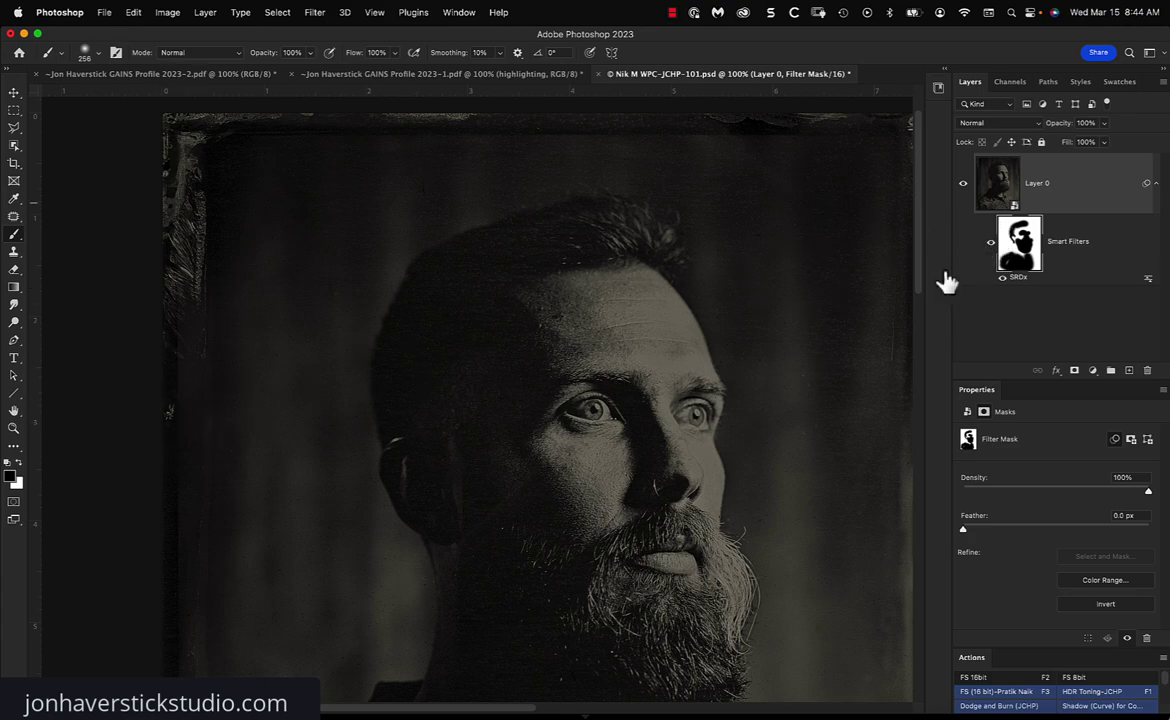
click(1068, 186)
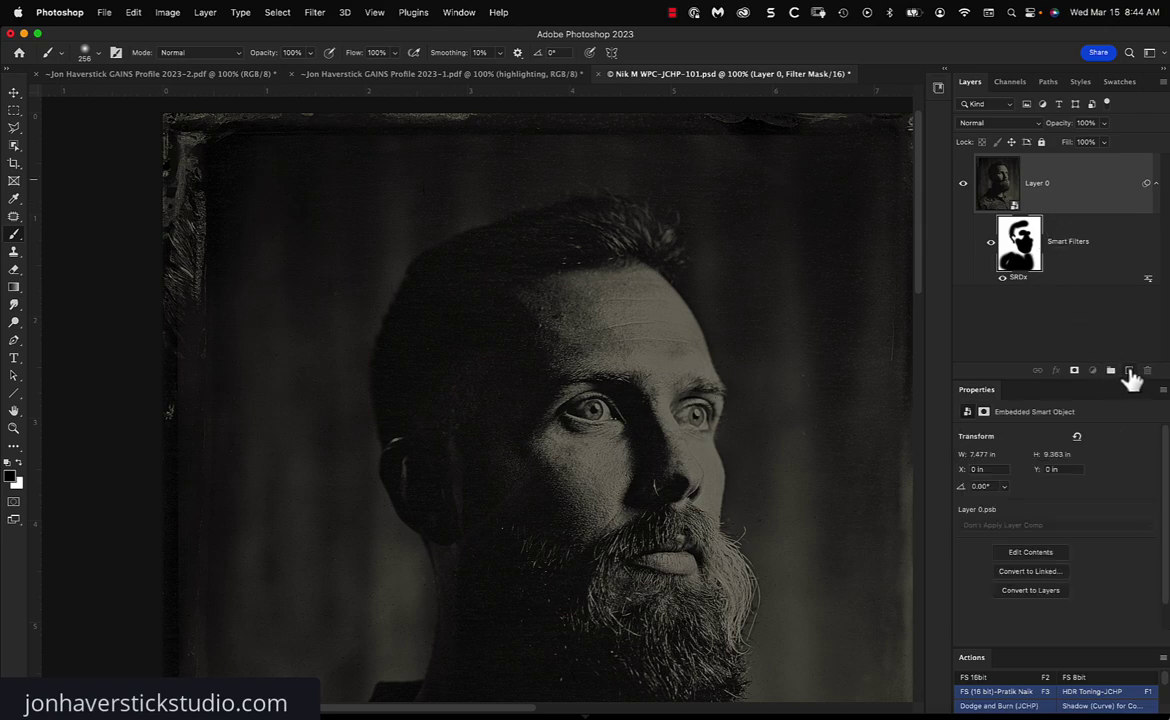
Add empty Layer 1 above Layer 0 and select the Spot Healing Brush Tool.
click(1129, 371)
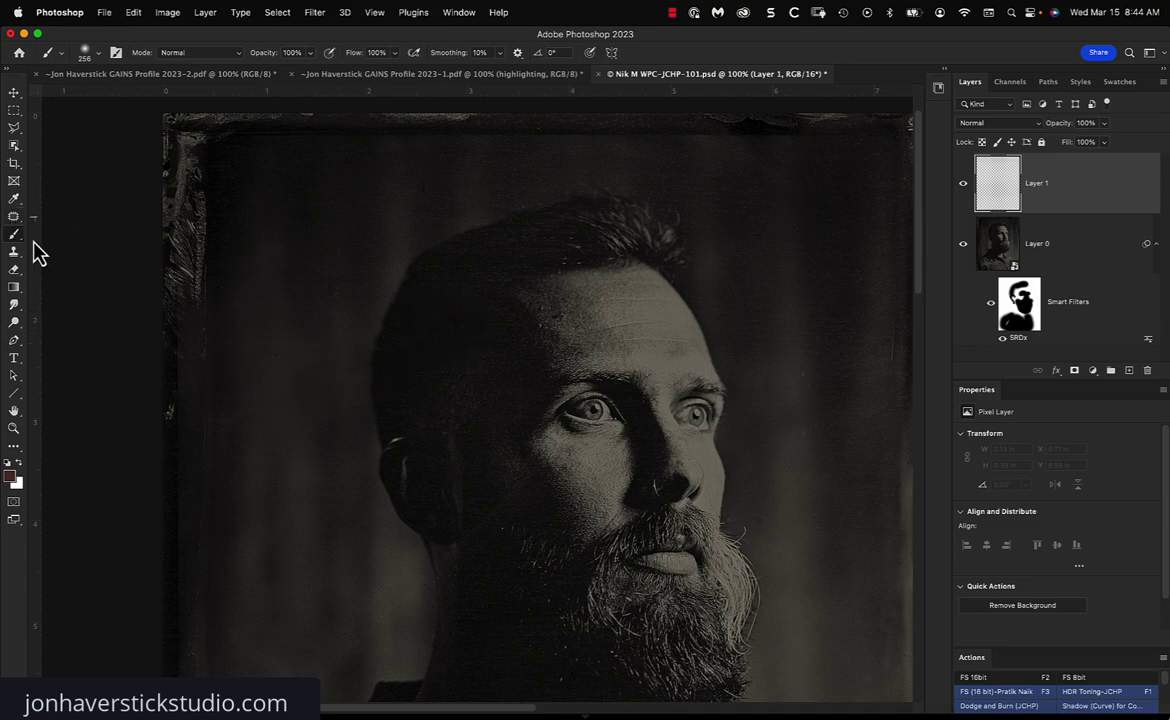
click(14, 218)
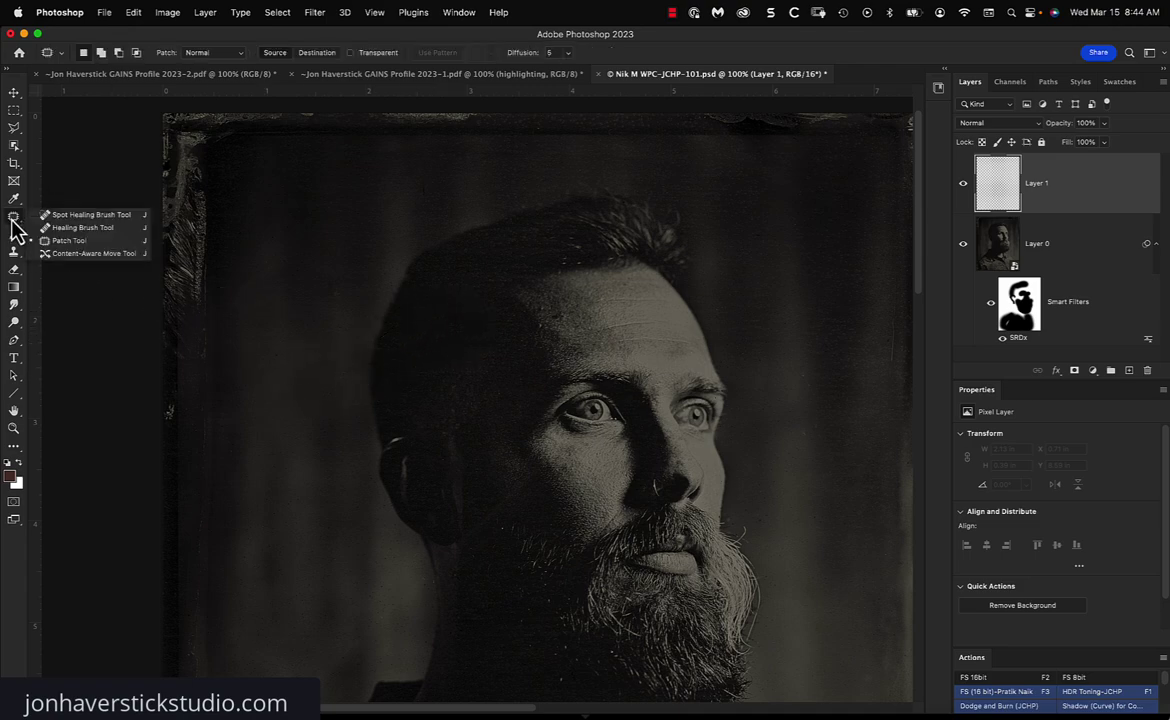
click(65, 216)
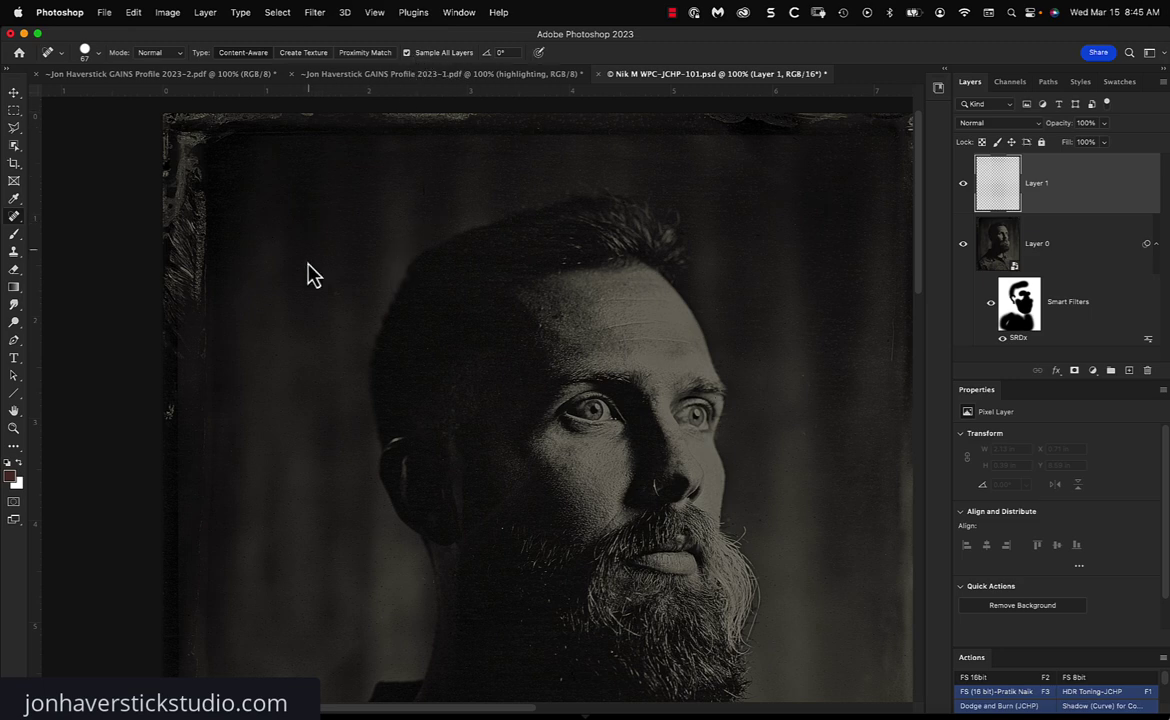
Spot-heal dust near the plate's left edge and blemishes along its right edge on Layer 1.
click(165, 420)
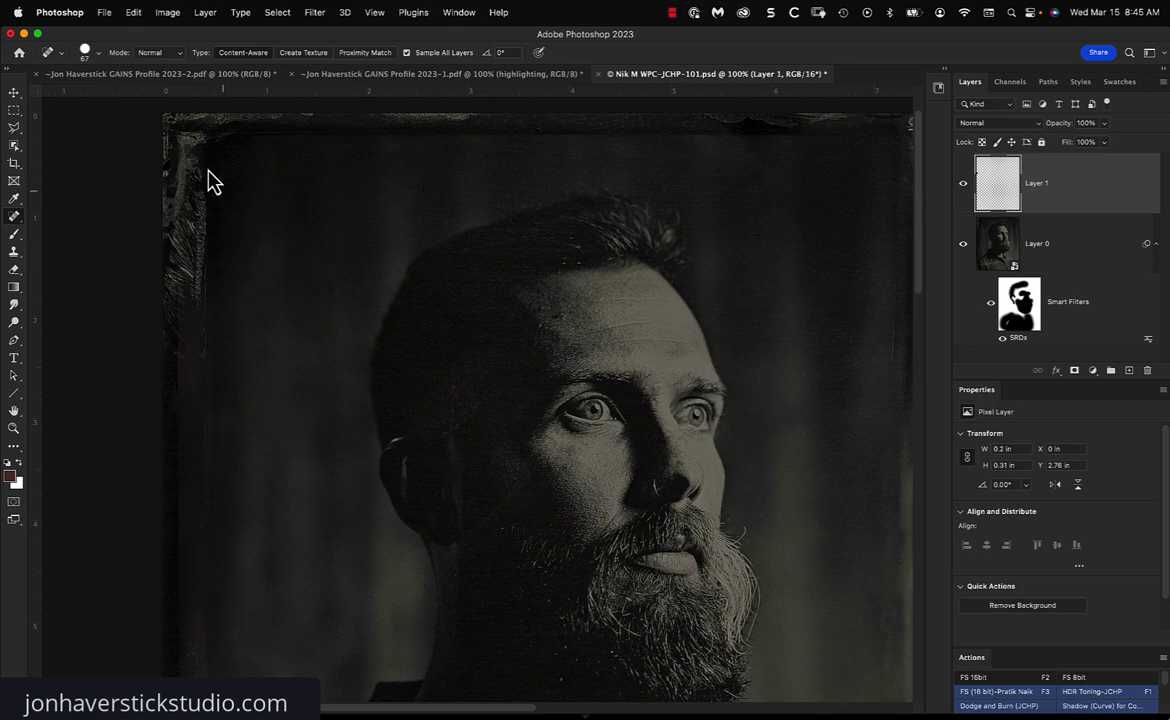
drag(605, 350, 593, 180)
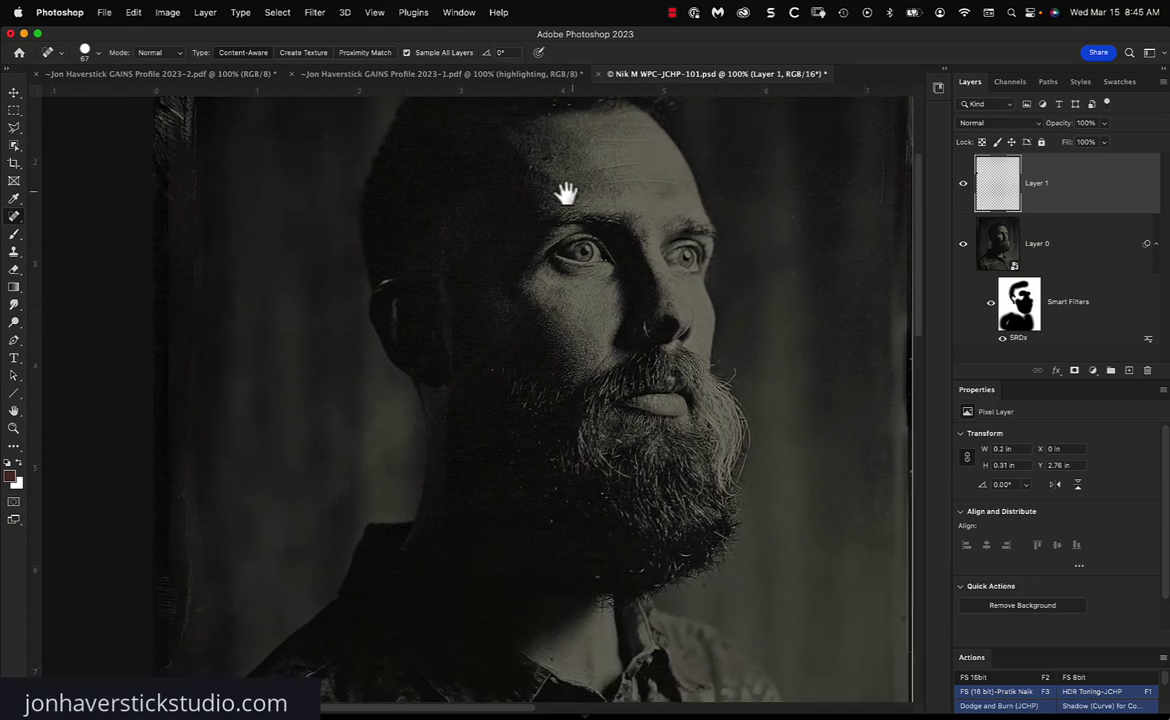
mouse_move(535, 284)
mouse_down()
mouse_move(519, 163)
mouse_move(512, 272)
mouse_move(466, 271)
mouse_up()
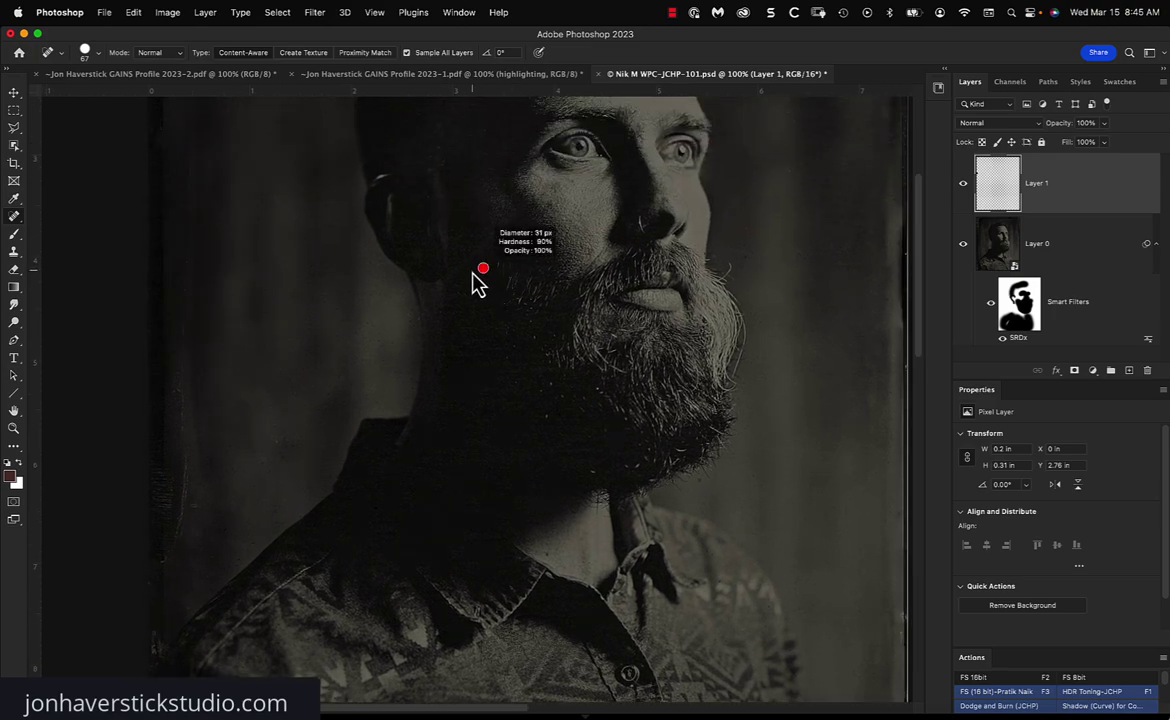
drag(548, 410, 504, 381)
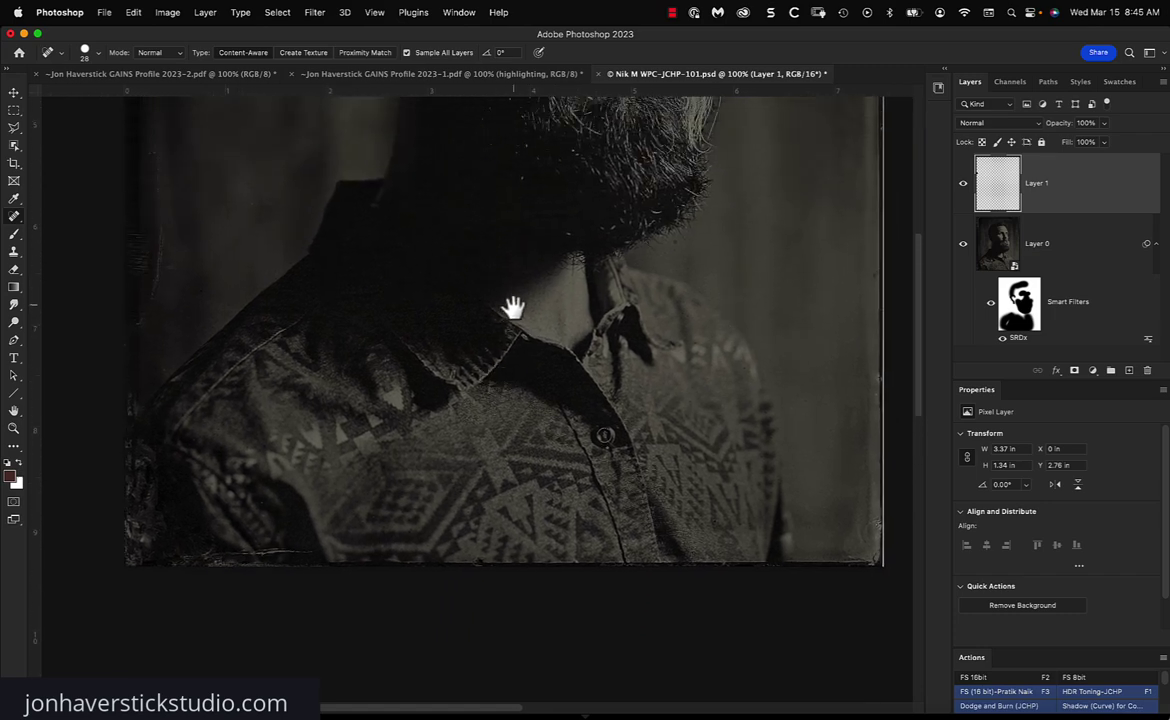
drag(512, 307, 445, 305)
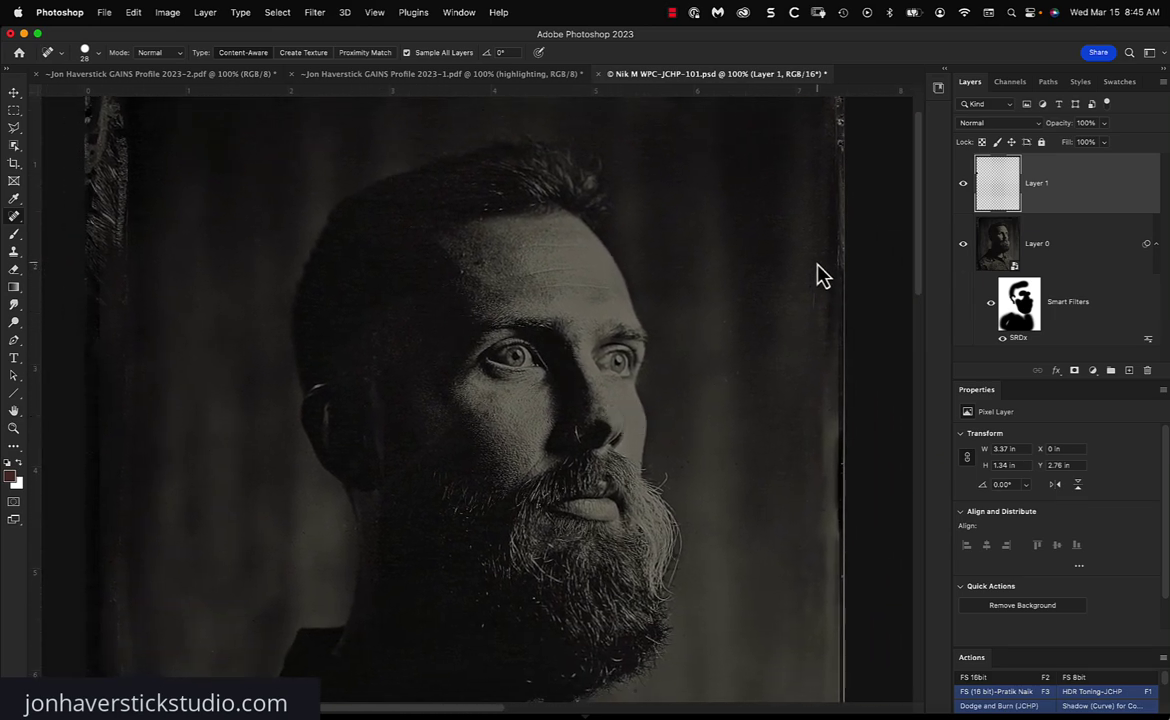
drag(816, 263, 817, 328)
key(super+0)
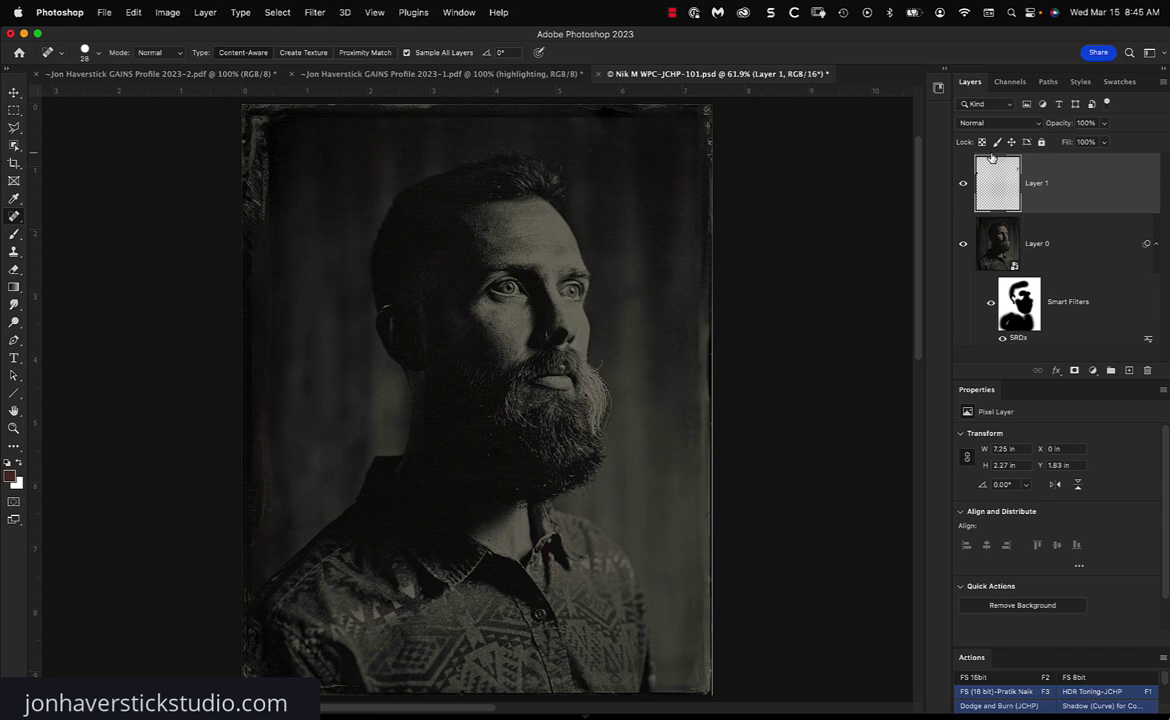